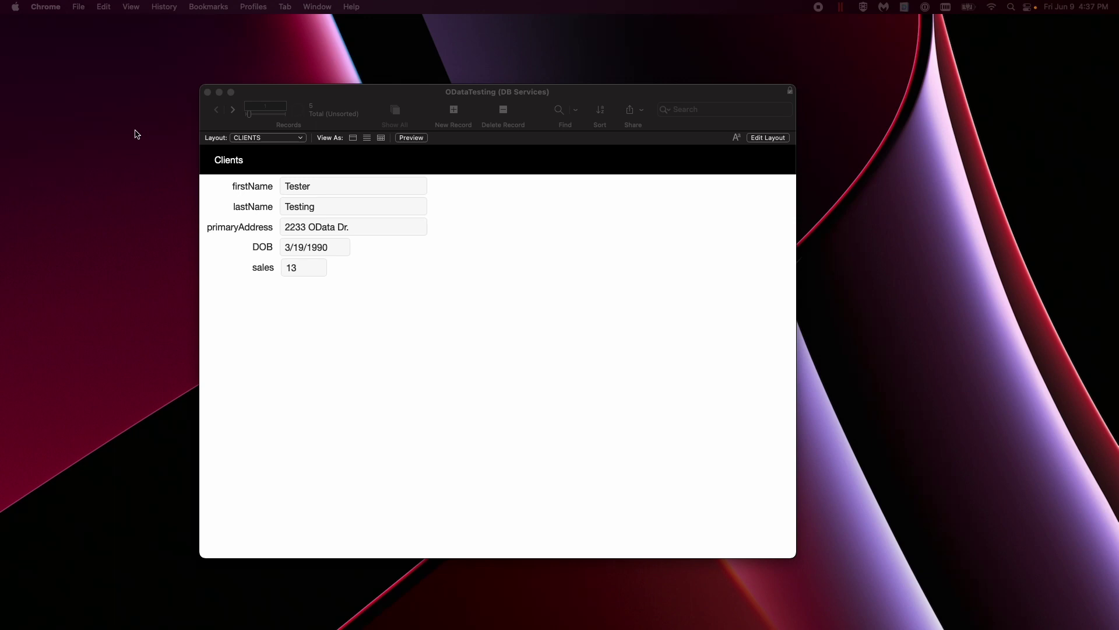
- Activate the ODataTesting Clients window in FileMaker Pro and nudge it into position
left_click(471, 93)
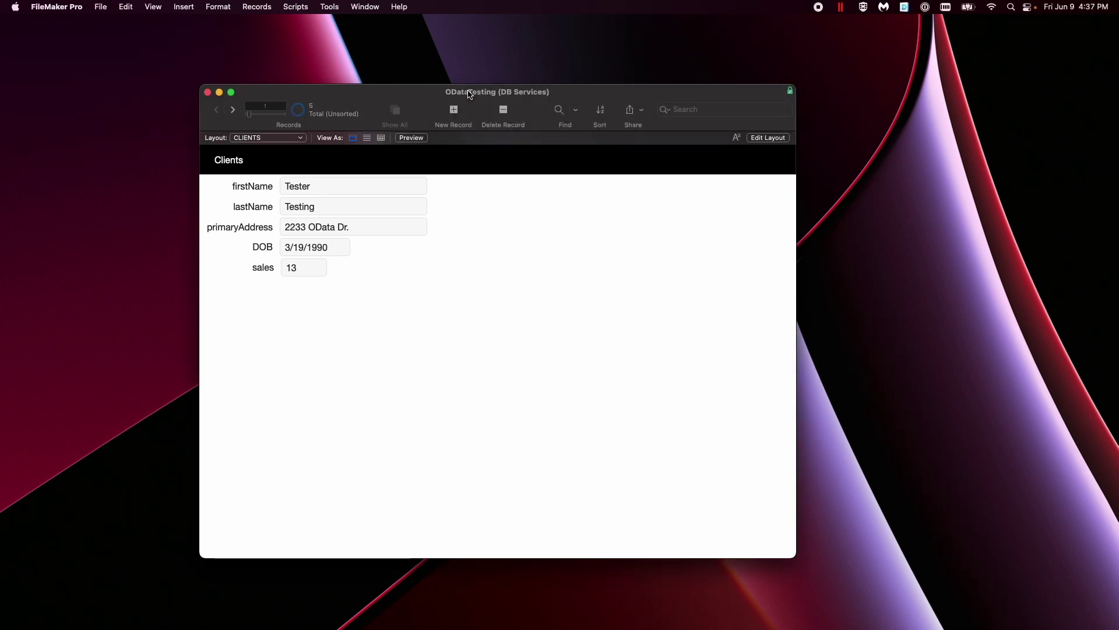
left_click_drag(470, 94, 443, 106)
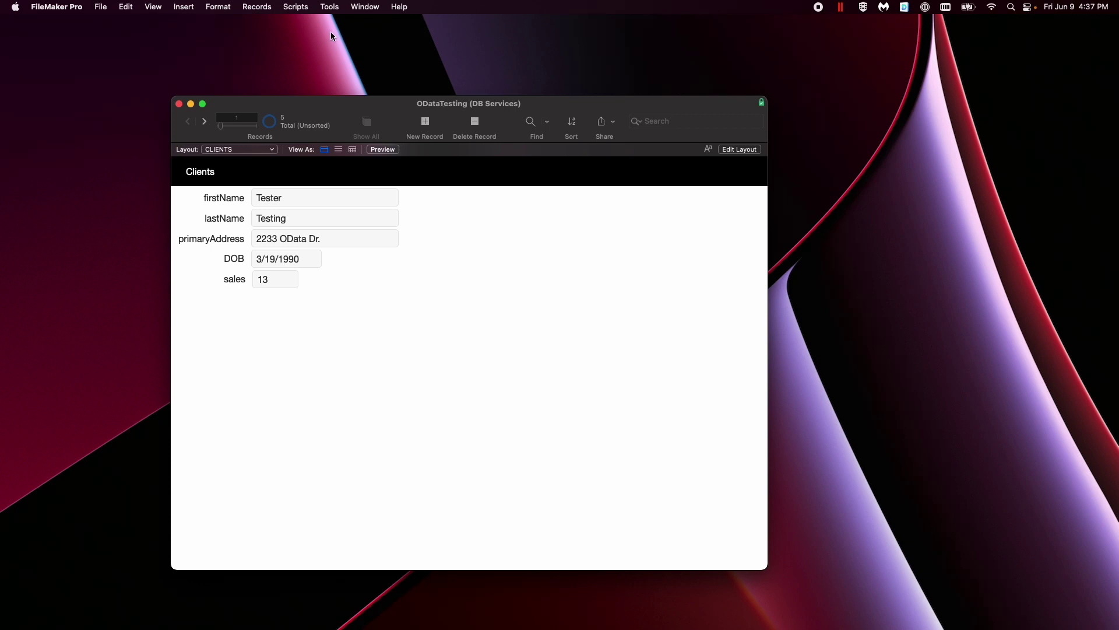
left_click_drag(434, 109, 414, 97)
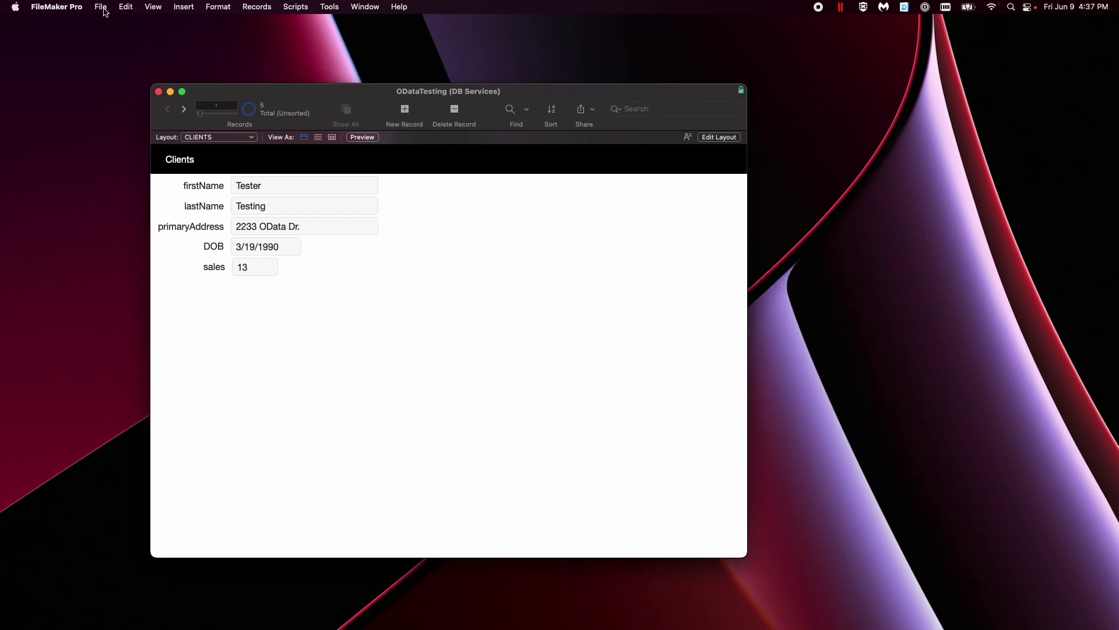
- Open the file's security settings and go to Advanced Settings' Extended Privileges list
left_click(101, 7)
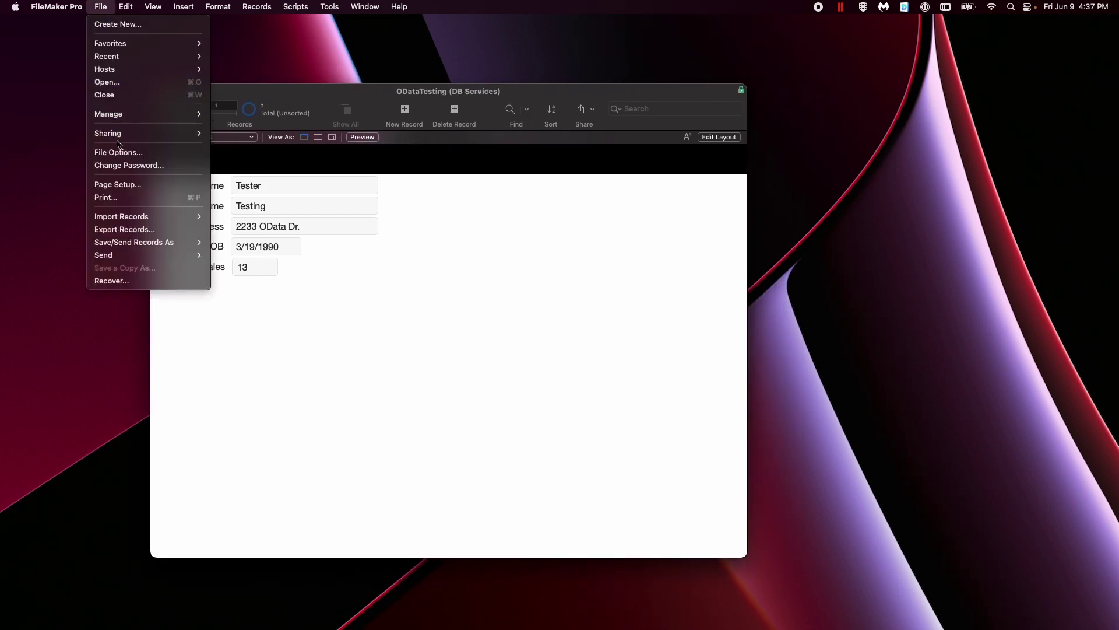
mouse_move(129, 119)
left_click(231, 125)
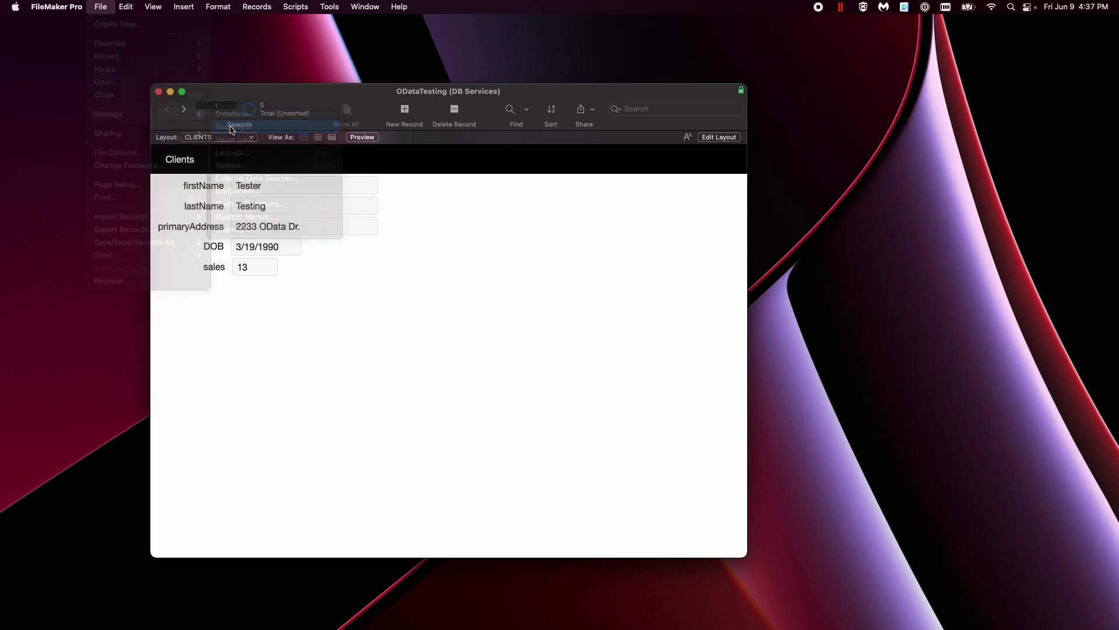
left_click(287, 250)
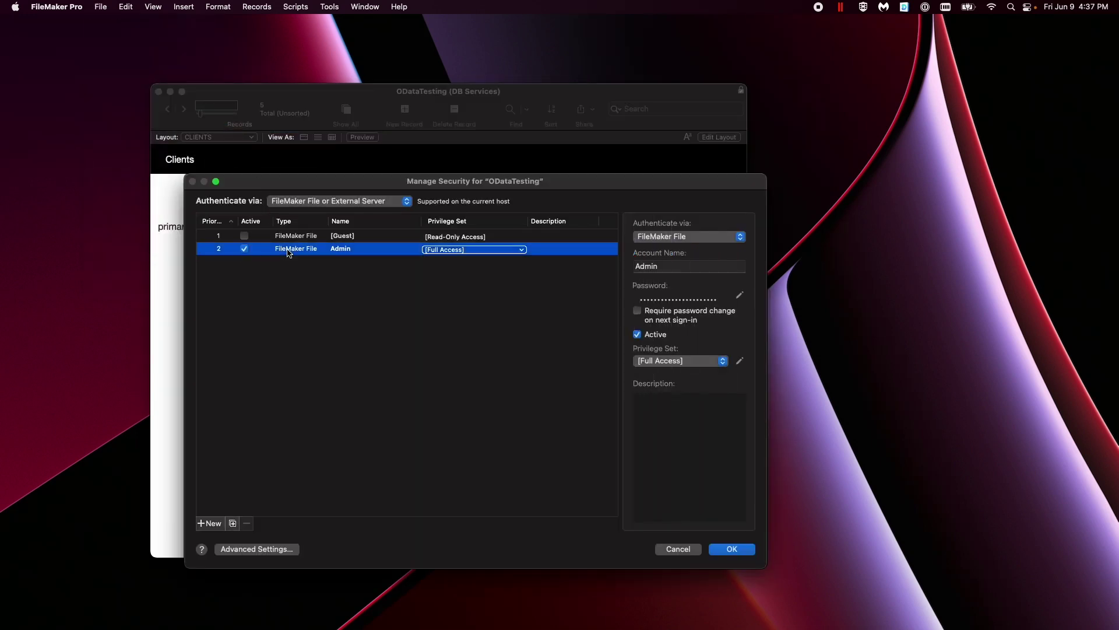
left_click(268, 551)
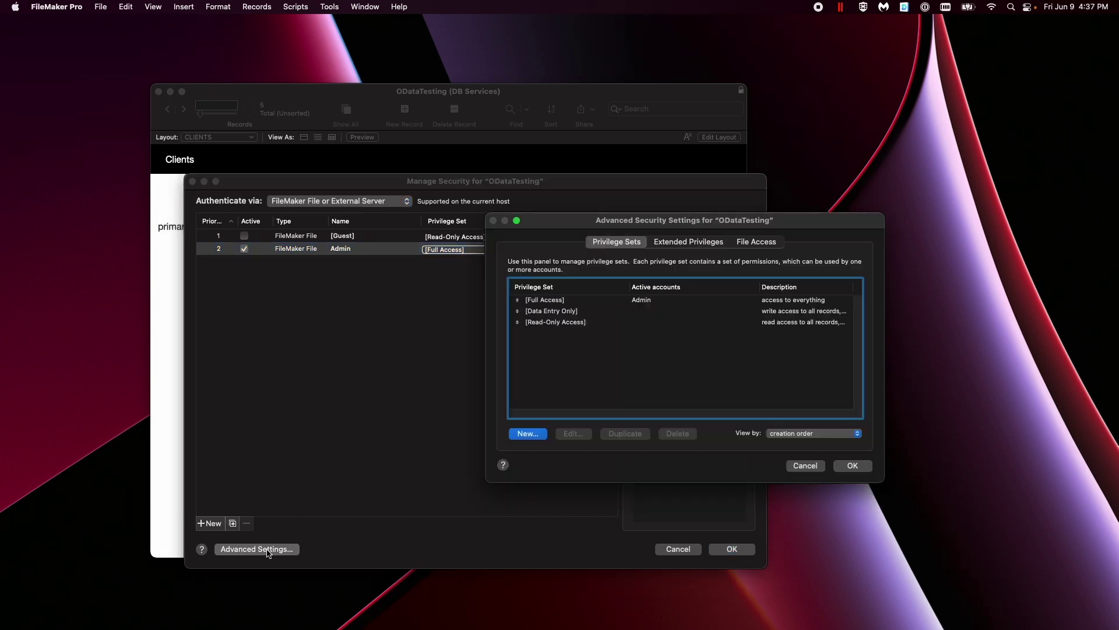
left_click(704, 243)
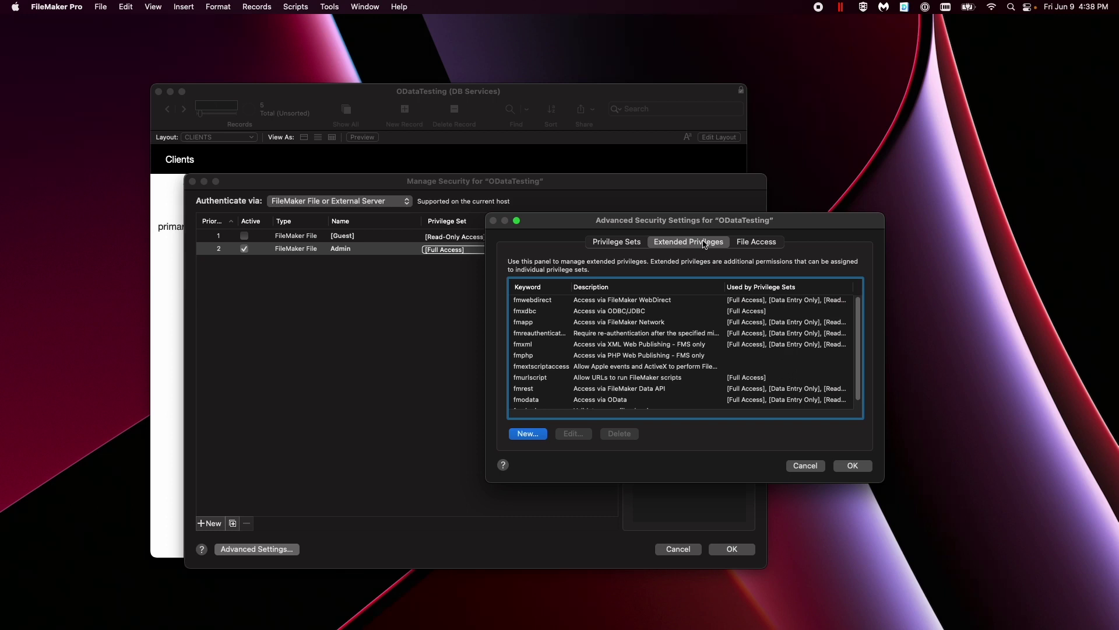
- Confirm fmodata is on for Full Access, Data Entry Only and Read-Only Access, and save
scroll(694, 377, "down", 1)
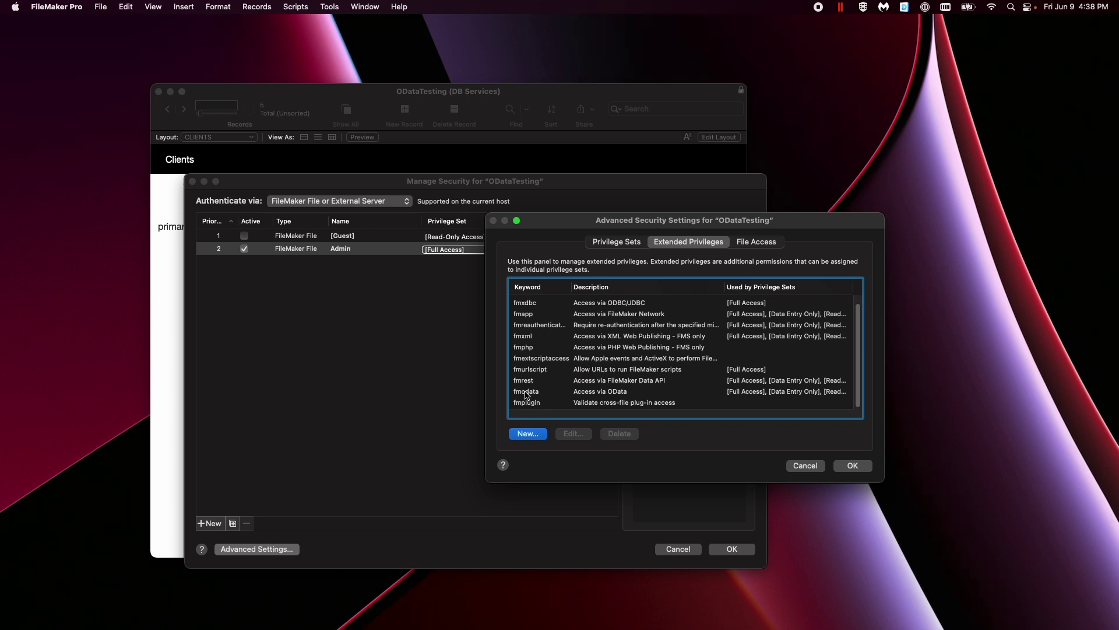
double_click(526, 392)
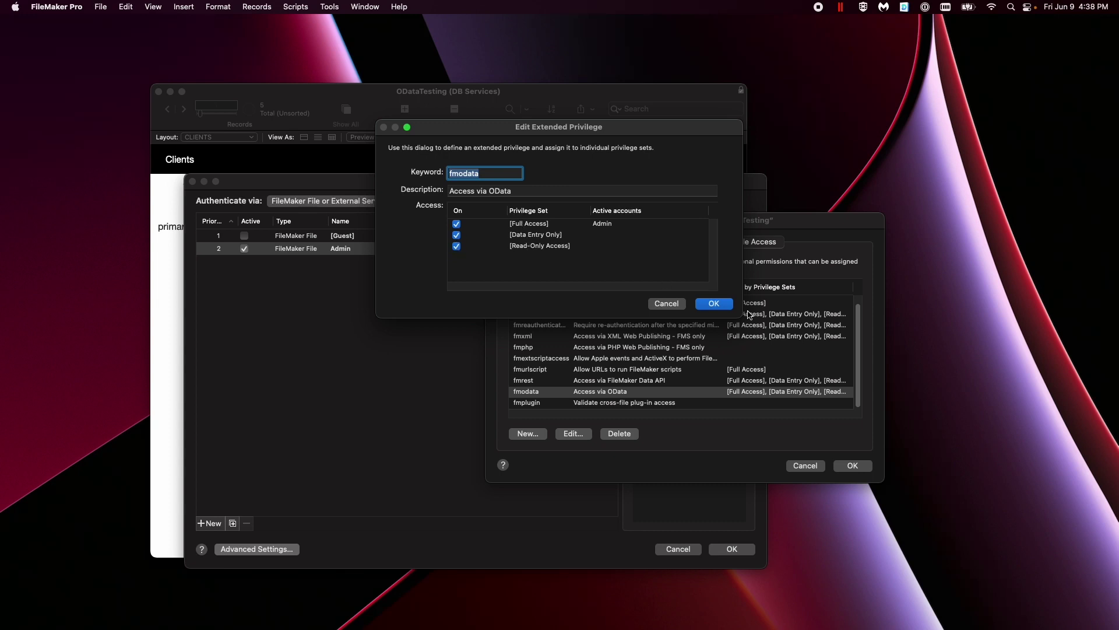
left_click(714, 304)
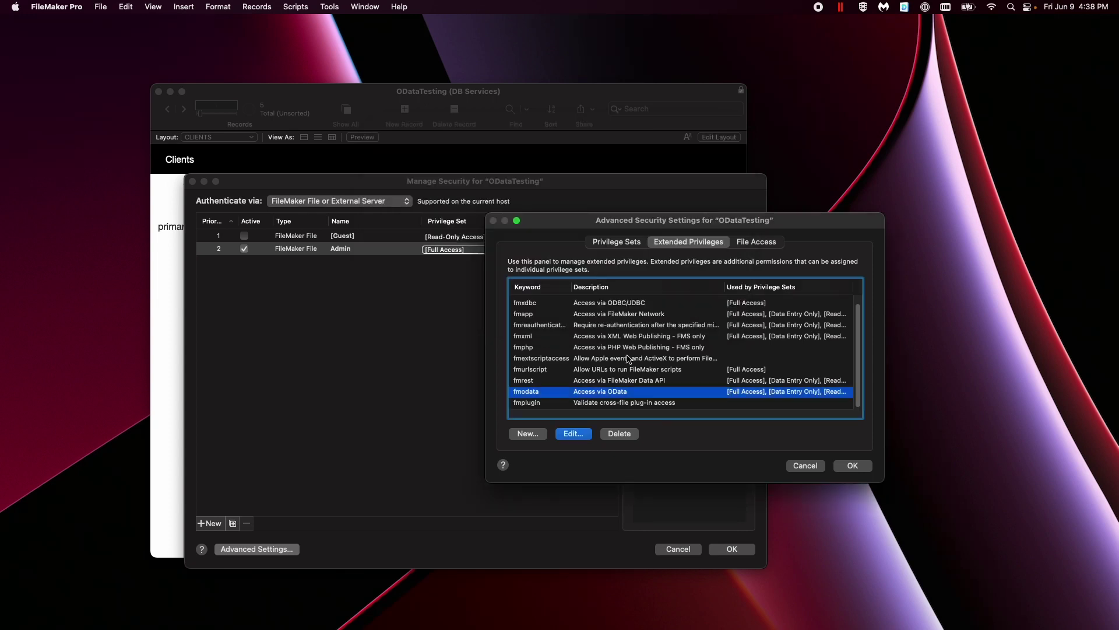
left_click(851, 465)
left_click(735, 549)
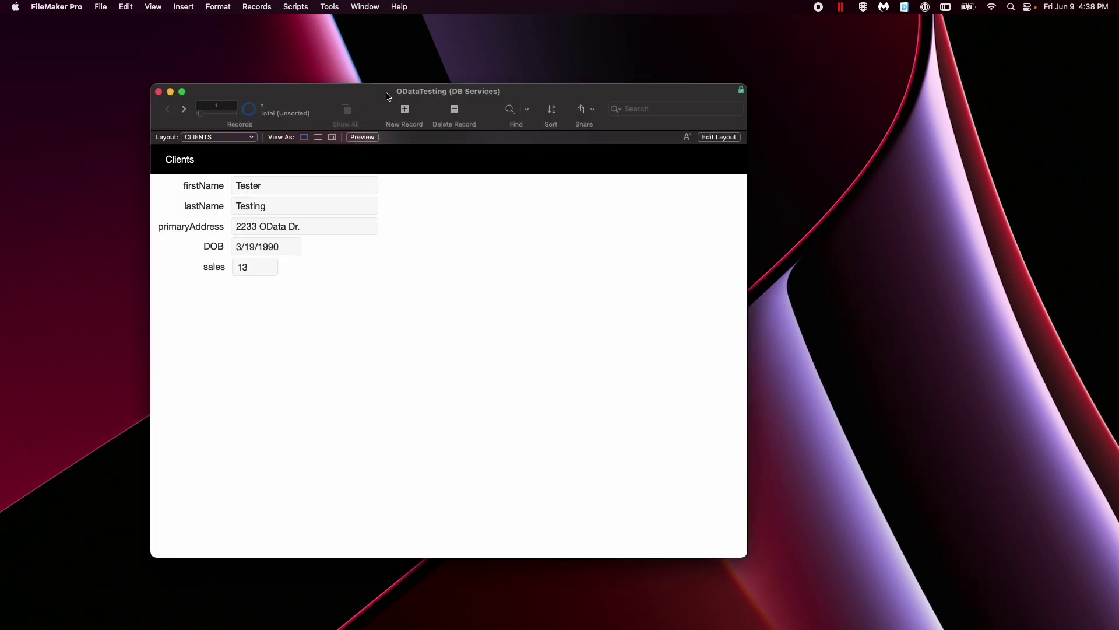
left_click_drag(389, 96, 451, 91)
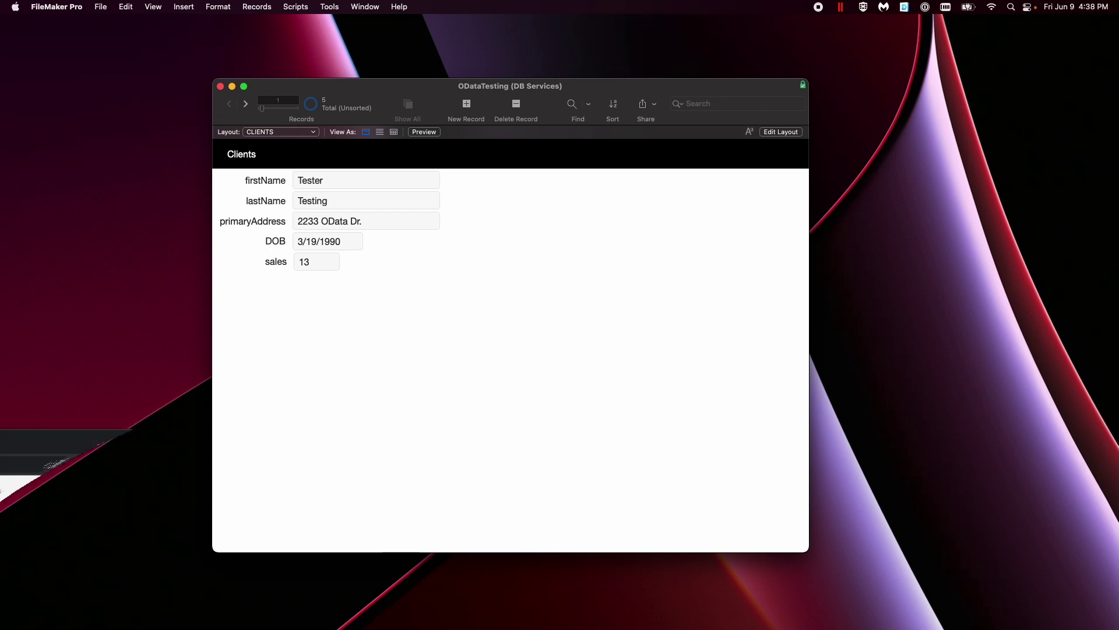
- Show the OData connector as Enabled in the Admin Console, then minimize Chrome
left_click(17, 475)
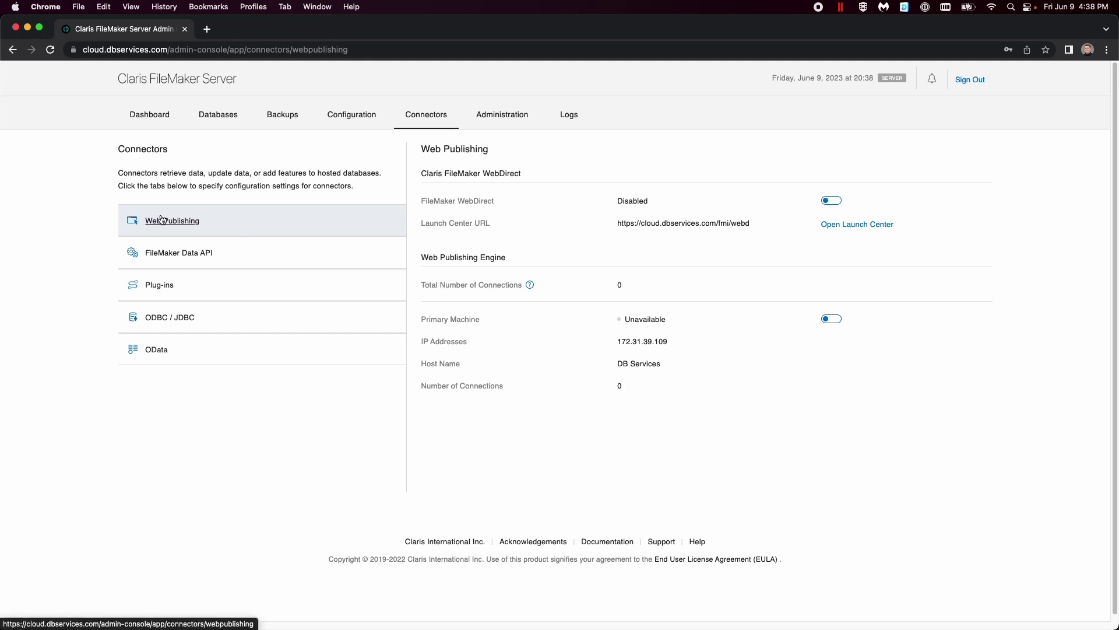
left_click(157, 351)
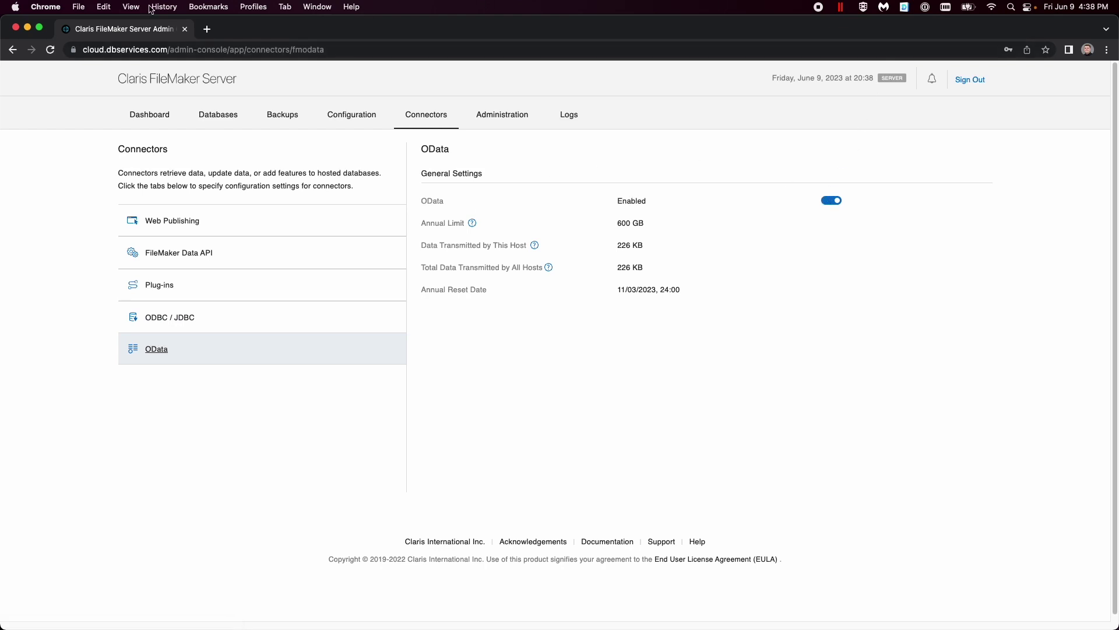
left_click(31, 29)
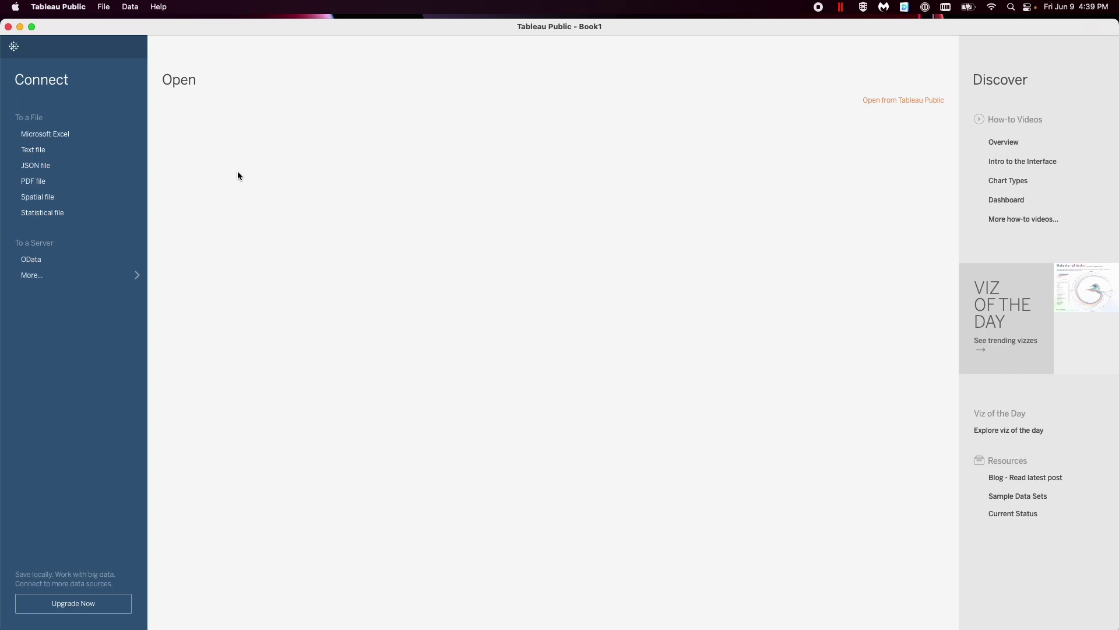
- Start an OData connection and check the server URL cloud.dbservices.com/fmi/odata/v4/ODataTesting
left_click(30, 260)
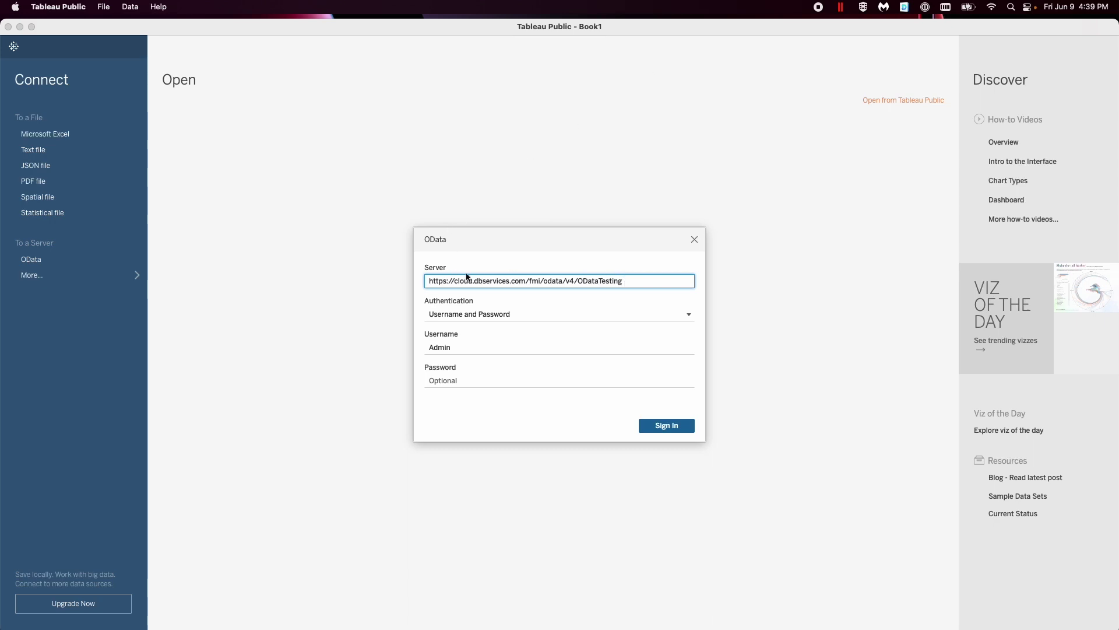
left_click_drag(454, 280, 524, 279)
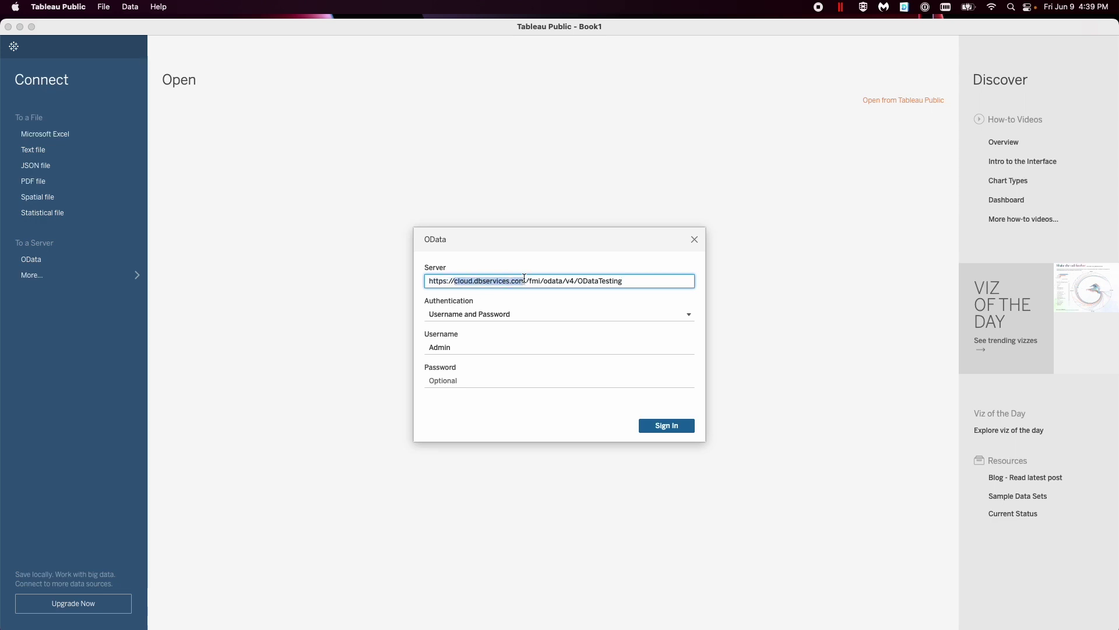
left_click(534, 282)
left_click(564, 284)
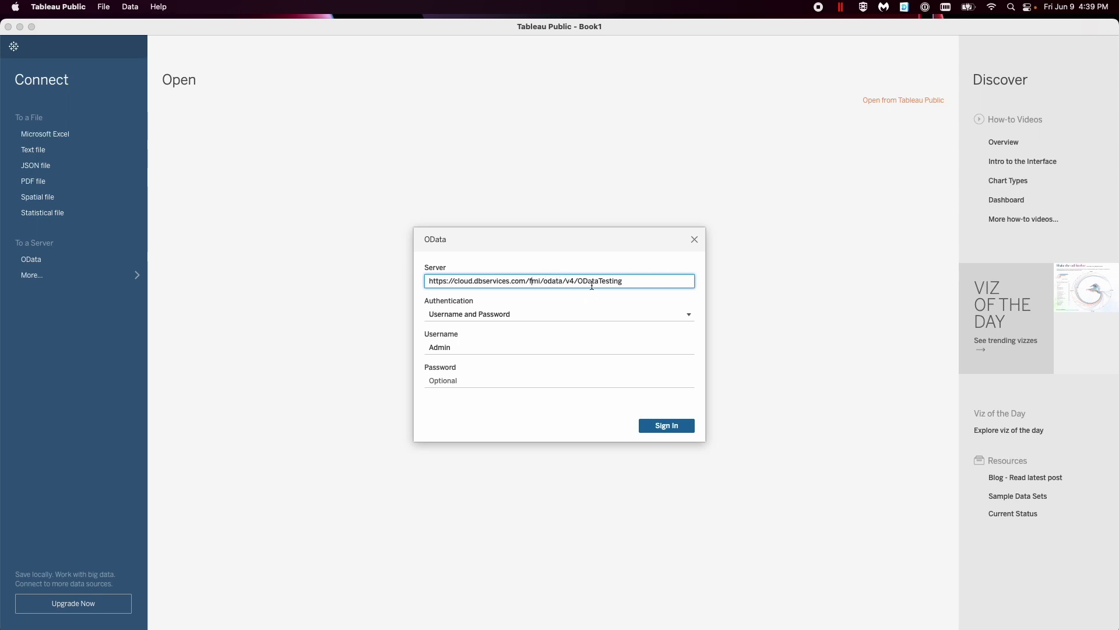
left_click(572, 280)
left_click(577, 281)
left_click_drag(577, 280, 625, 280)
- Enter the account password and sign in to the OData feed
left_click(445, 381)
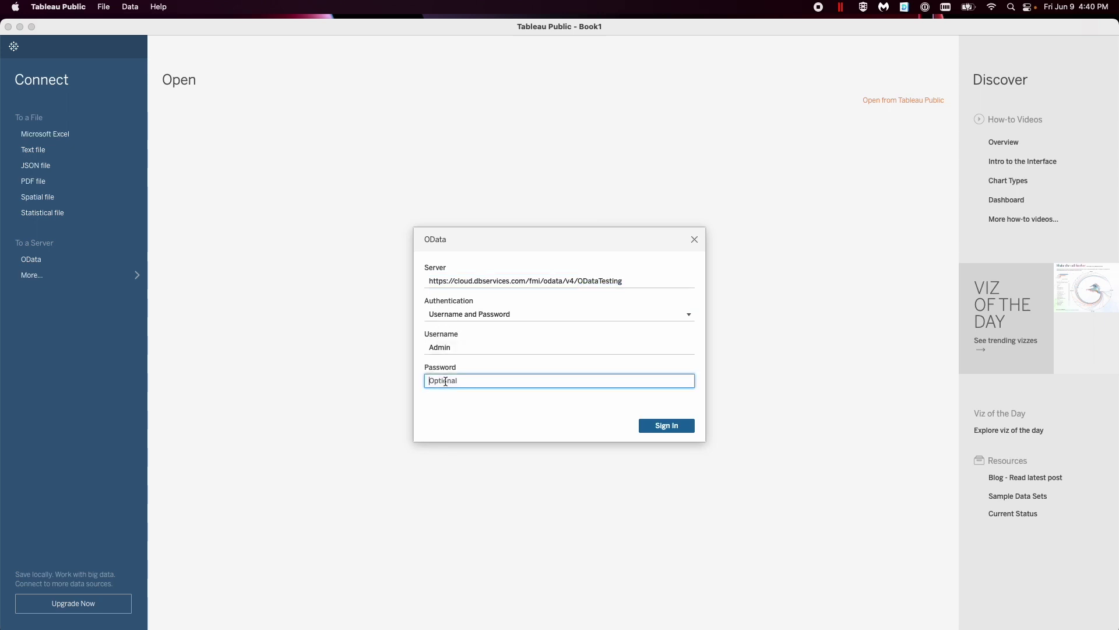
type("••••••••")
left_click(661, 425)
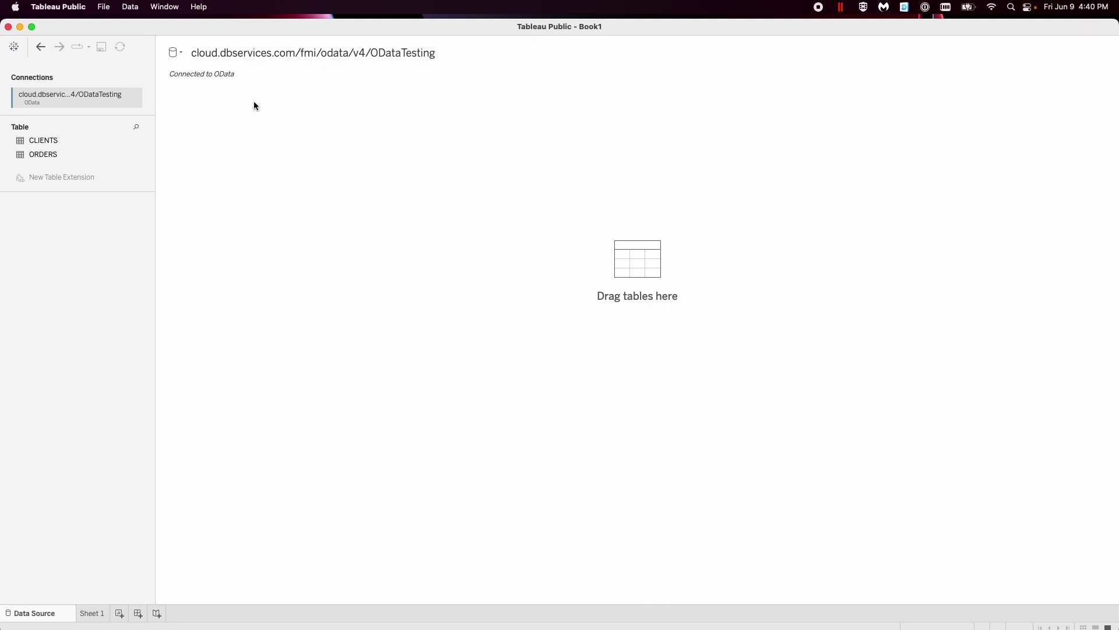
- Drag CLIENTS onto the canvas and browse its fields such as __kptID, First Name and Sales
left_click_drag(46, 140, 295, 148)
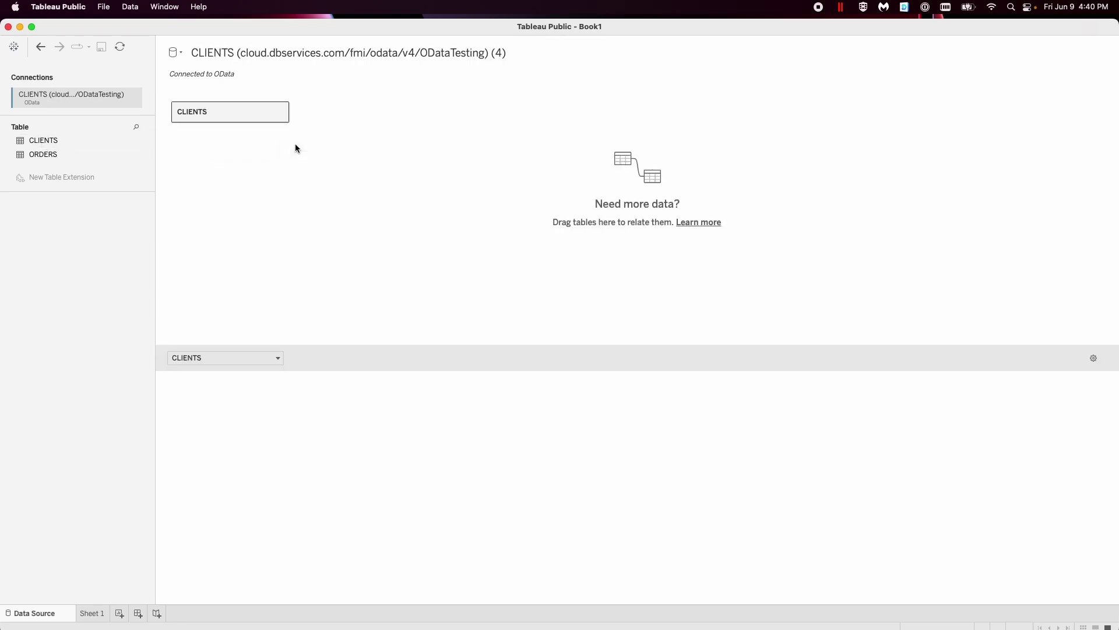
scroll(334, 535, "down", 5)
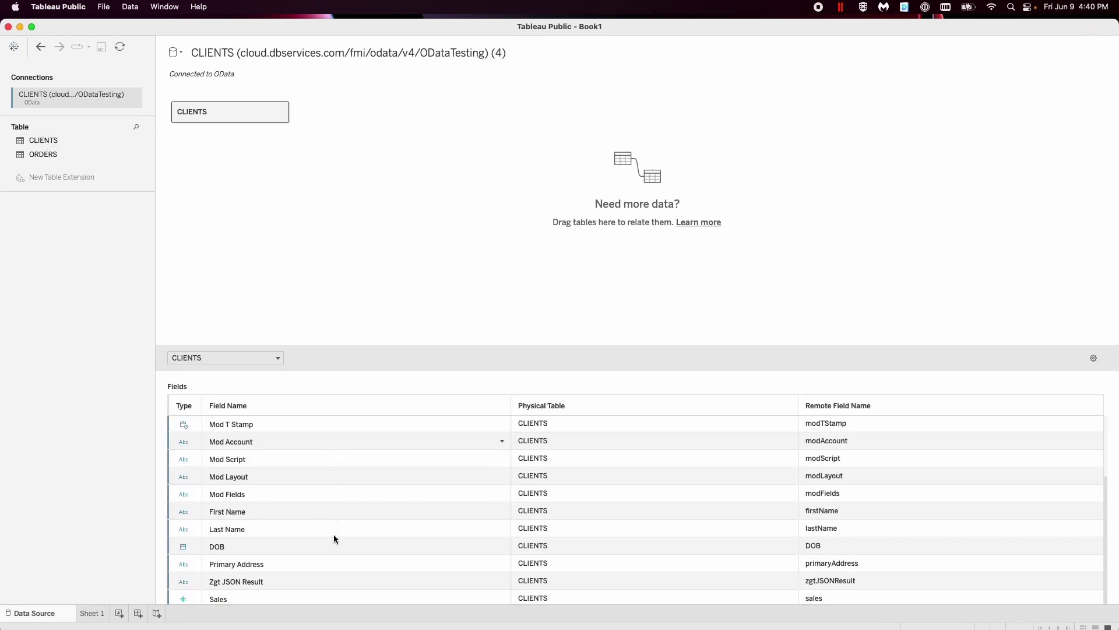
scroll(335, 532, "up", 5)
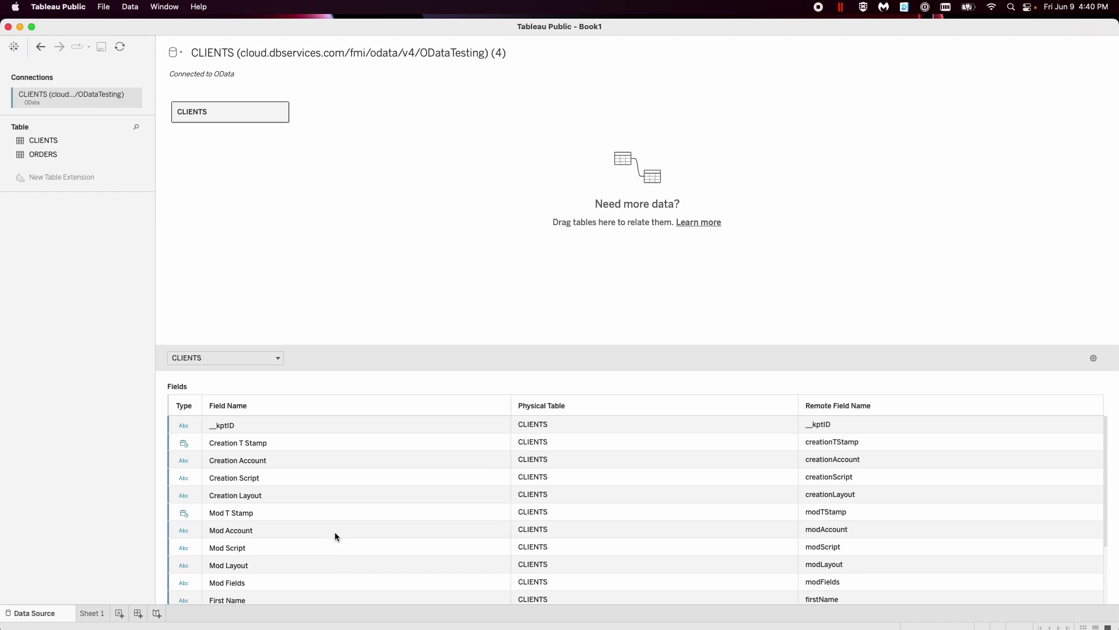
scroll(334, 532, "down", 5)
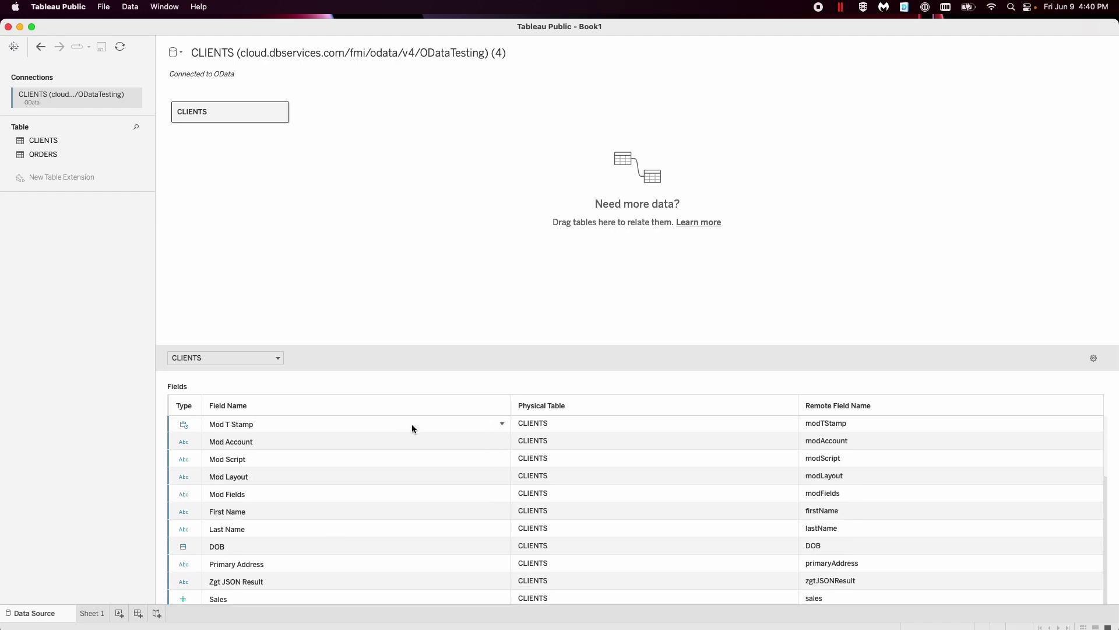
scroll(412, 429, "up", 5)
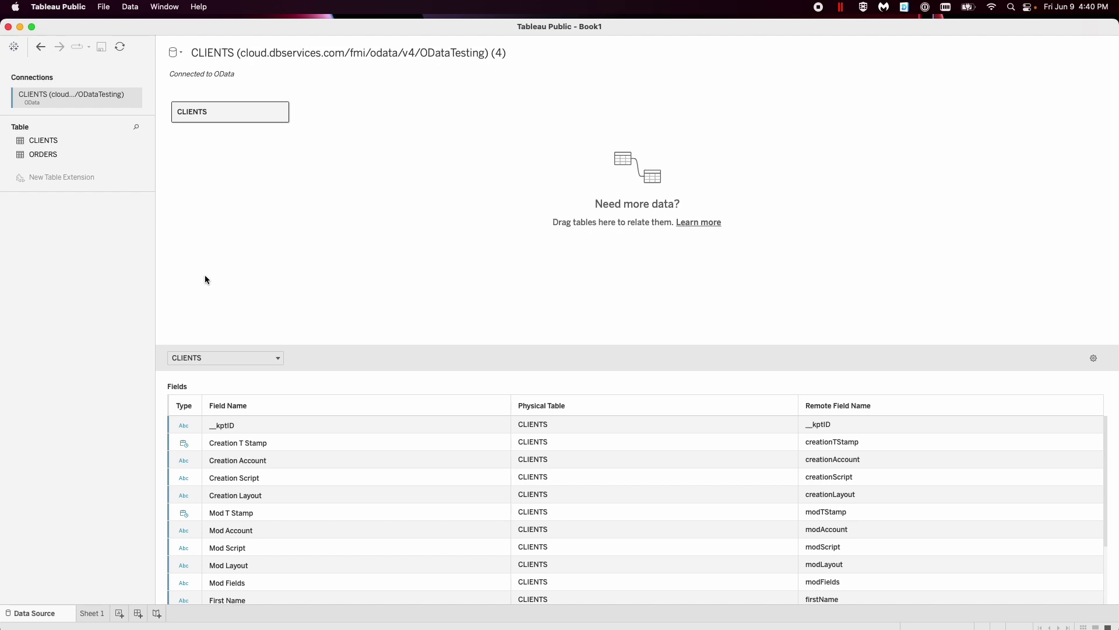
- On Sheet 1, put First Name and Last Name on rows and Primary Address on columns
left_click(93, 613)
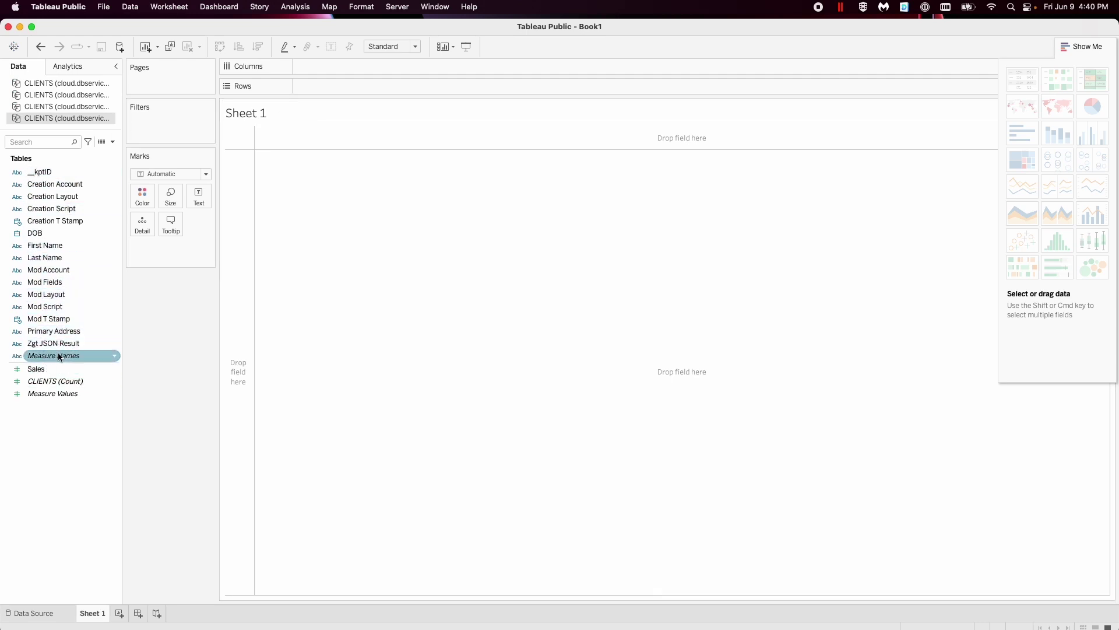
left_click_drag(49, 245, 291, 168)
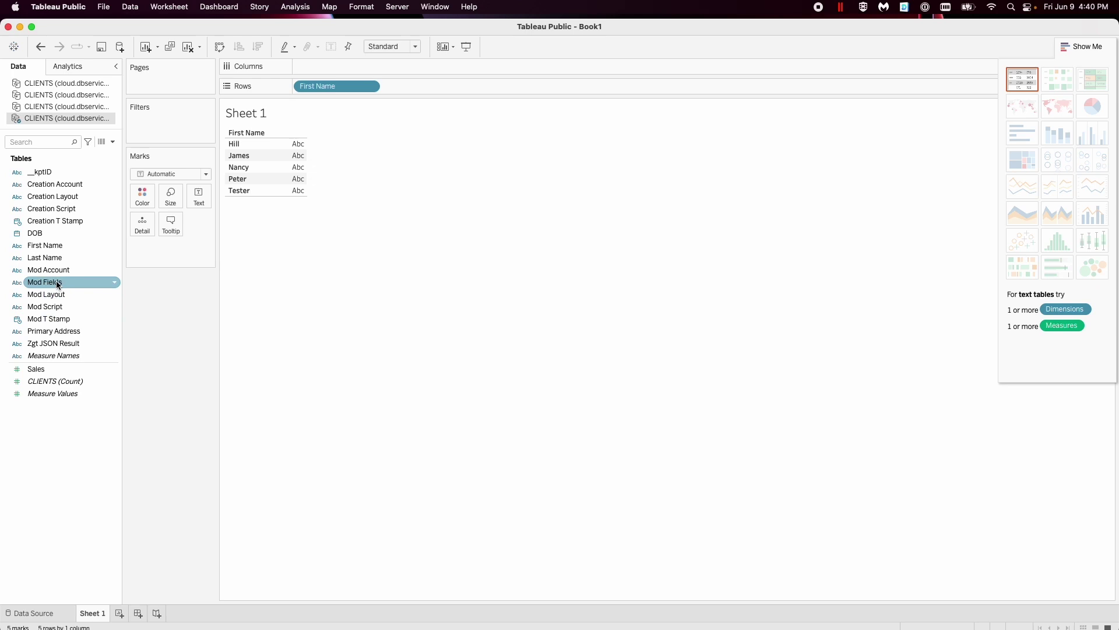
left_click_drag(36, 258, 404, 82)
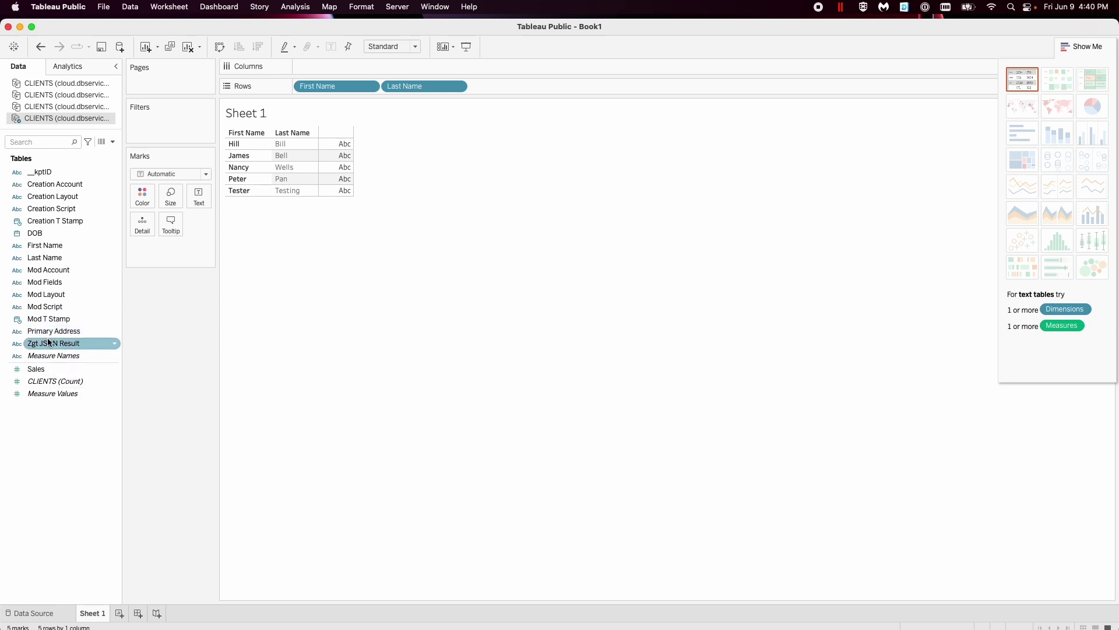
left_click_drag(50, 330, 500, 85)
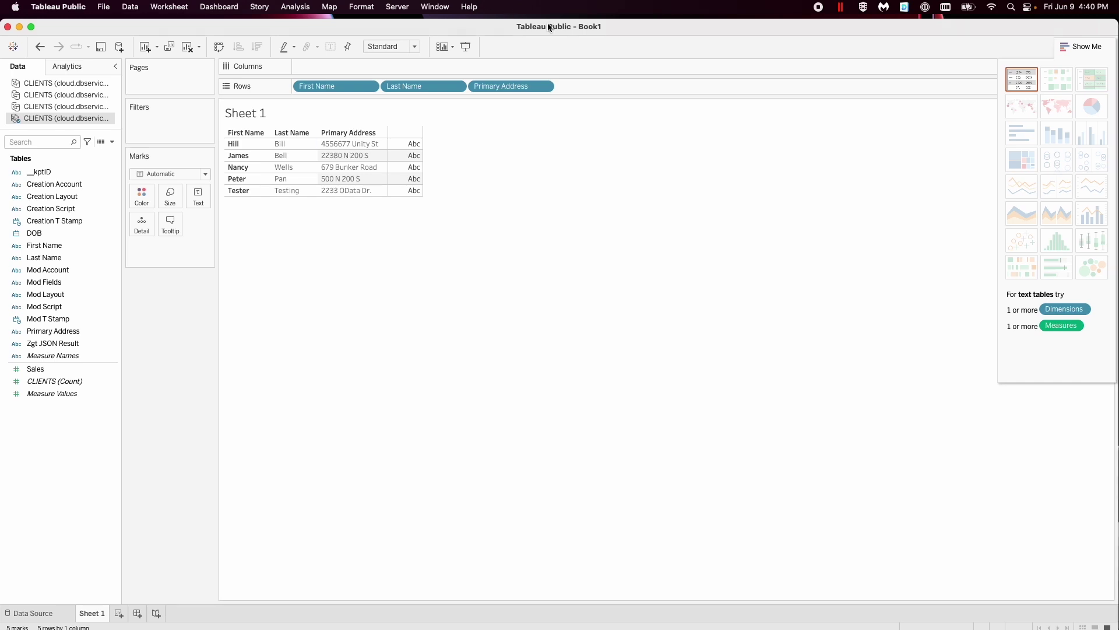
- Compare the Hill and Peter rows against the FileMaker record, then switch to Zapier's Zaps list
mouse_move(548, 24)
left_mouse_down()
mouse_move(551, 243)
mouse_move(557, 8)
left_mouse_up()
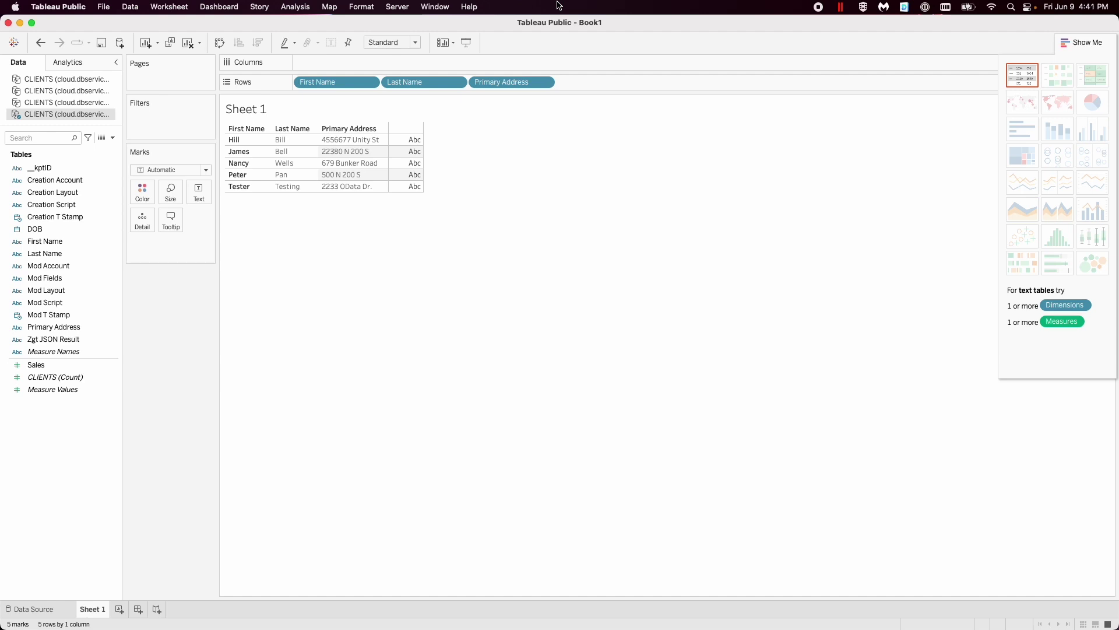
left_click(247, 140)
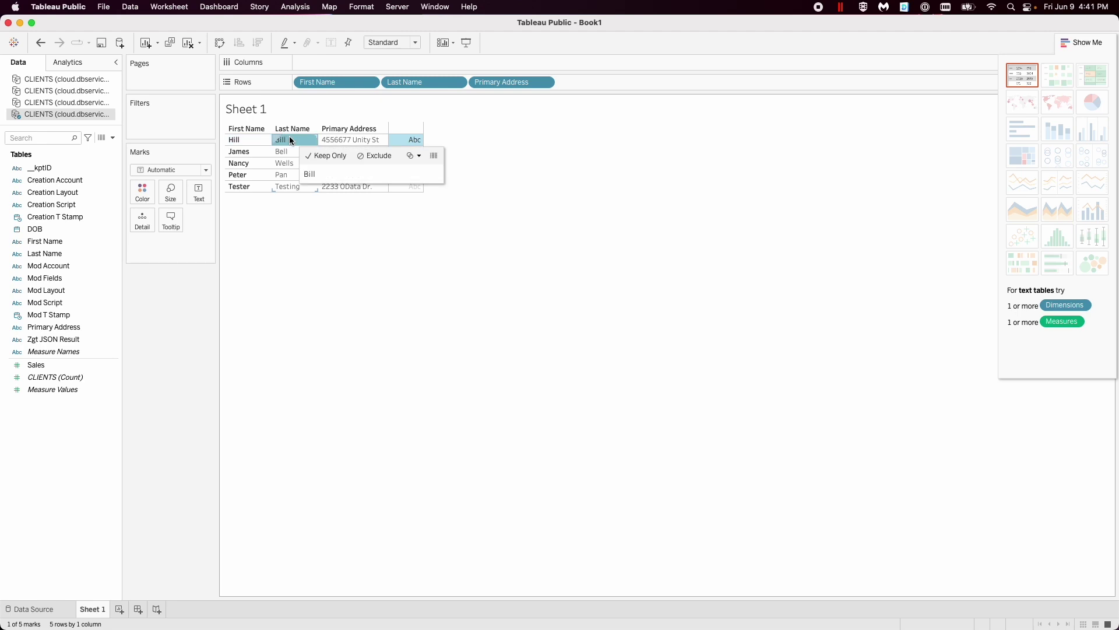
left_click(244, 175)
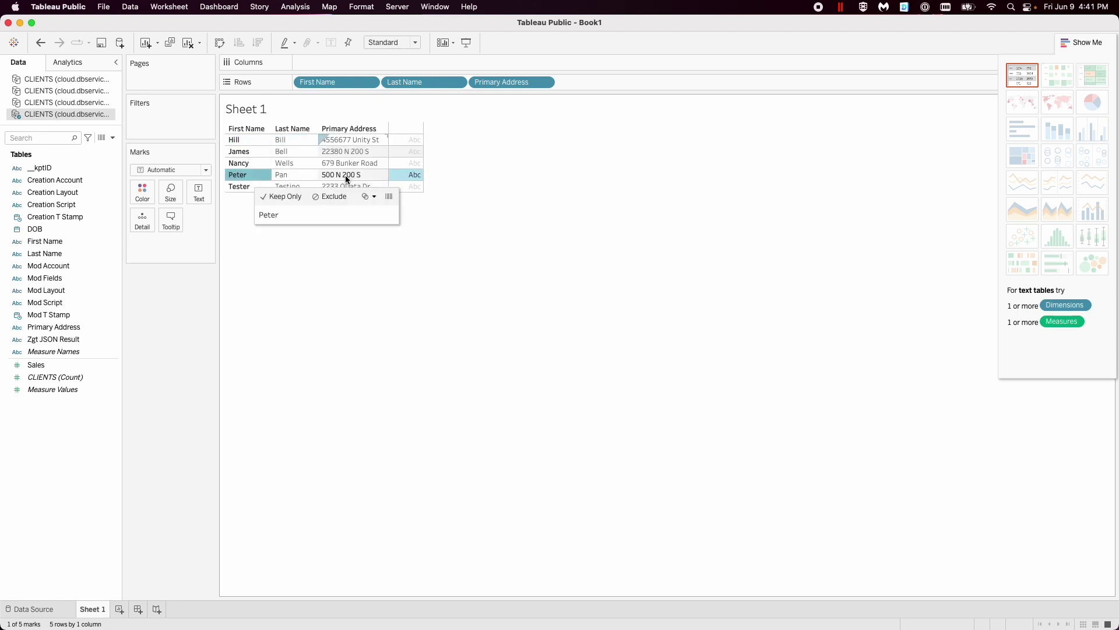
left_click(442, 168)
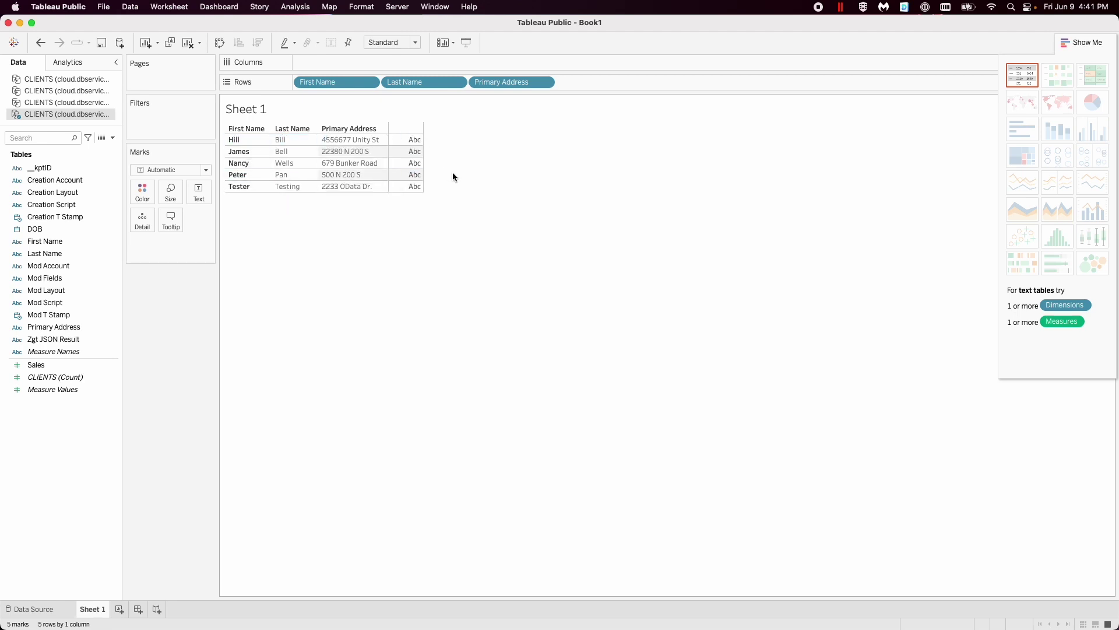
left_click(19, 22)
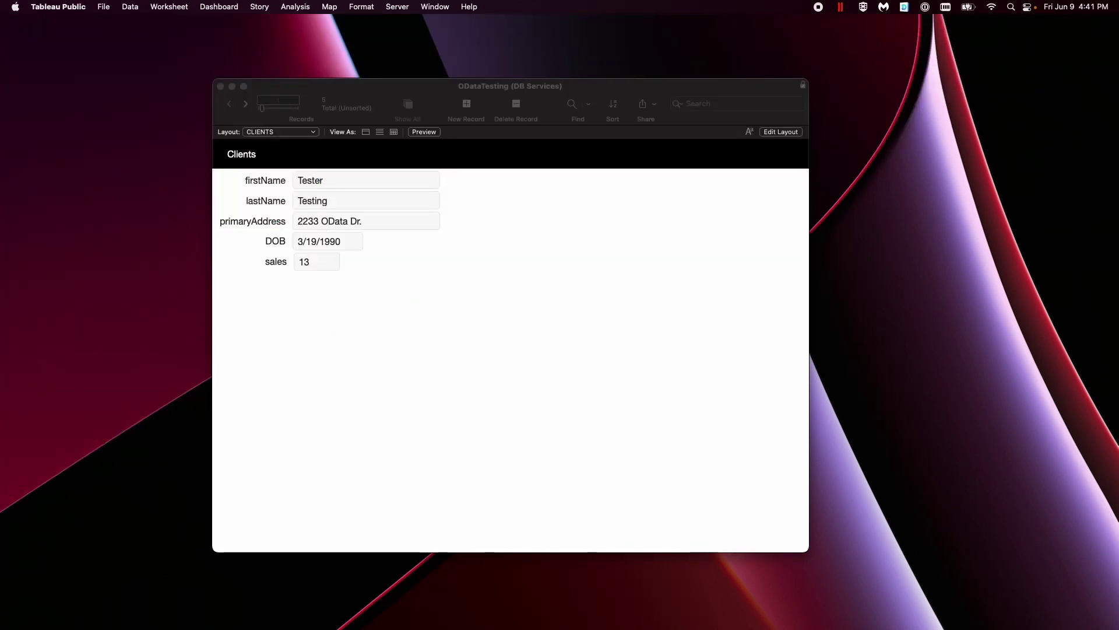
key("super+Tab")
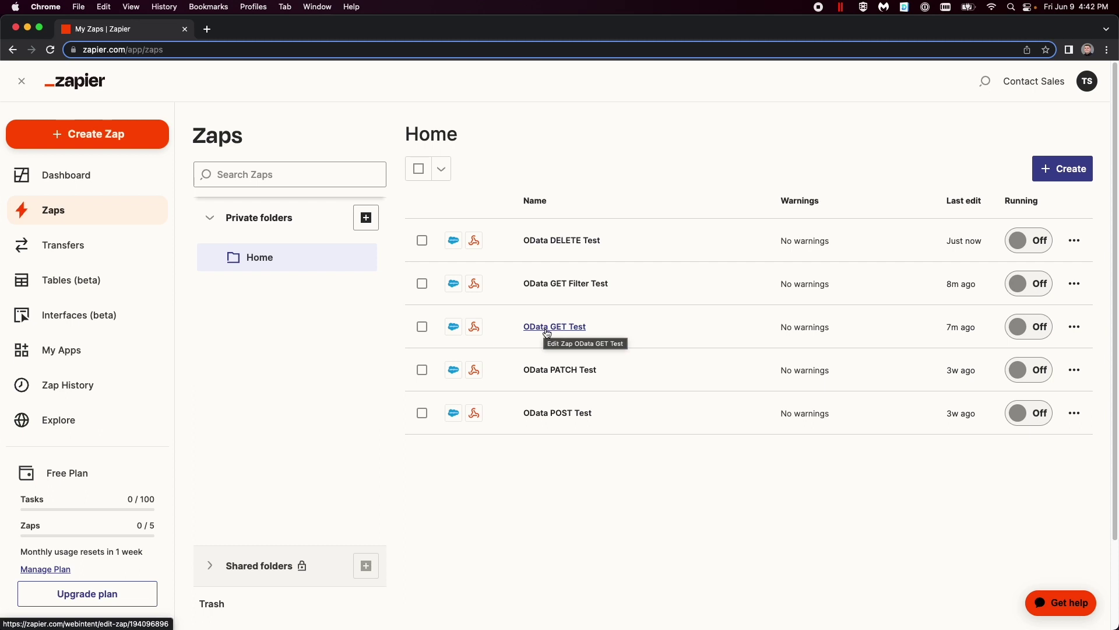
- Open OData GET Test and step through its Salesforce New Record trigger to the Lead objects
left_click(547, 332)
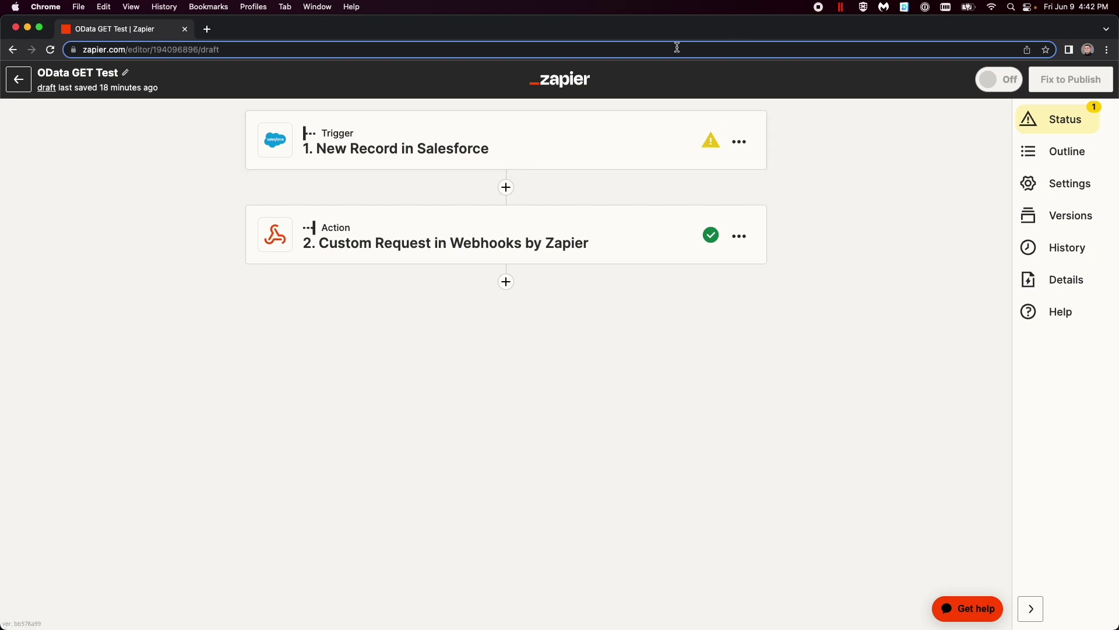
left_click(482, 136)
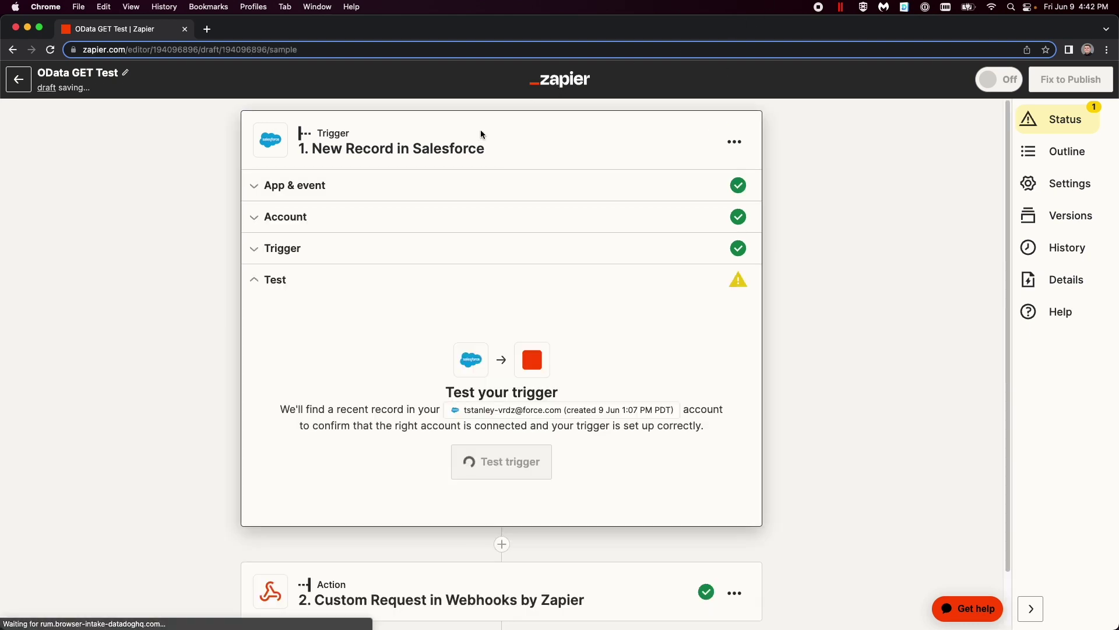
left_click(292, 189)
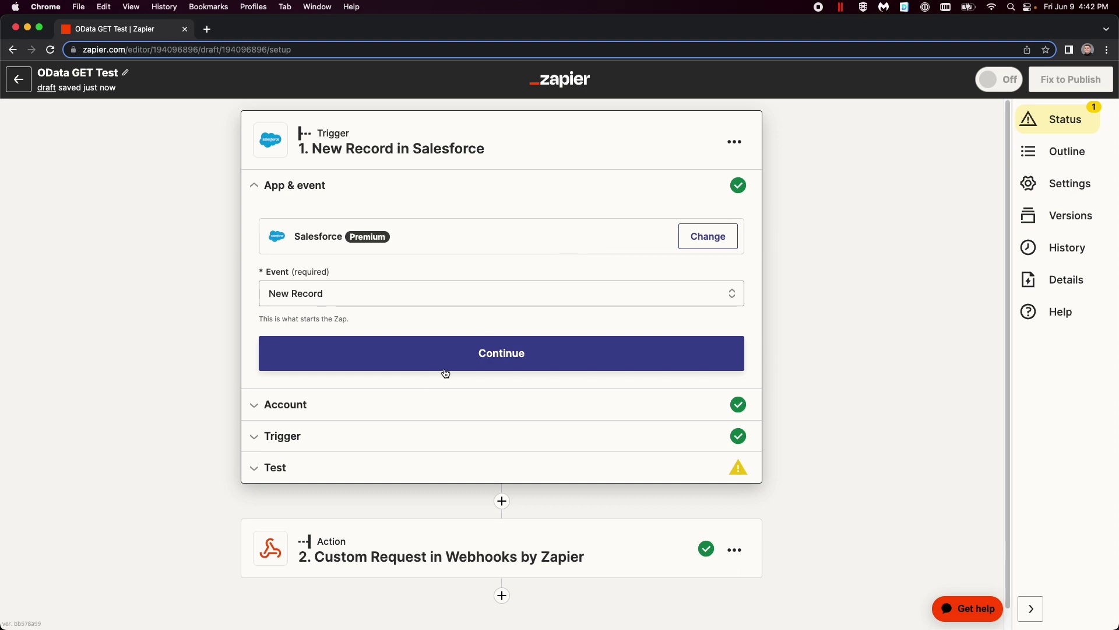
left_click(415, 363)
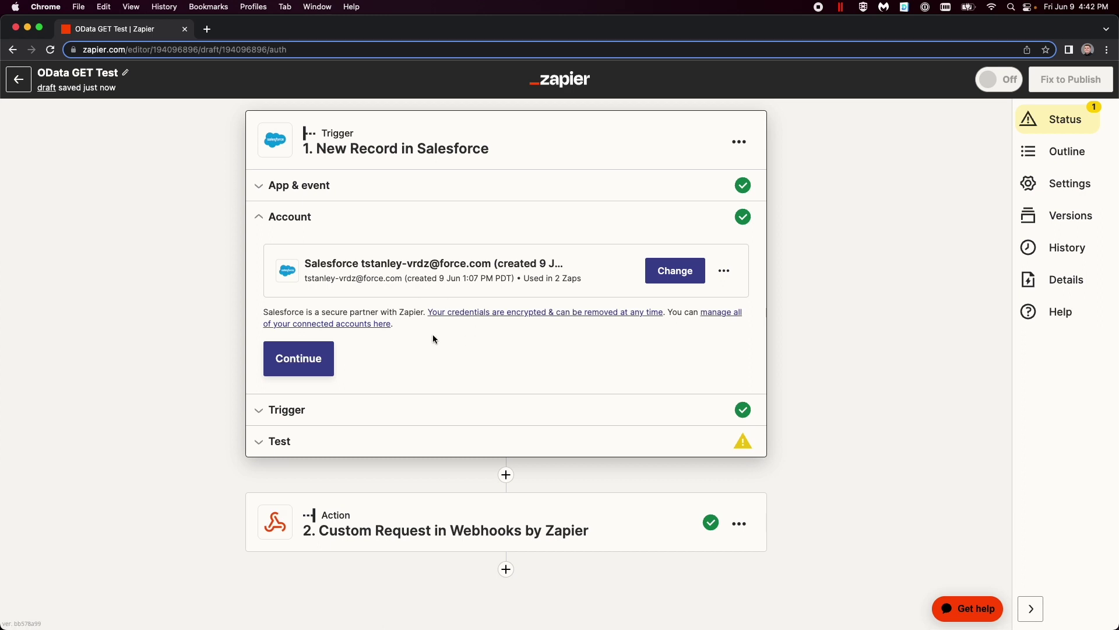
left_click(342, 416)
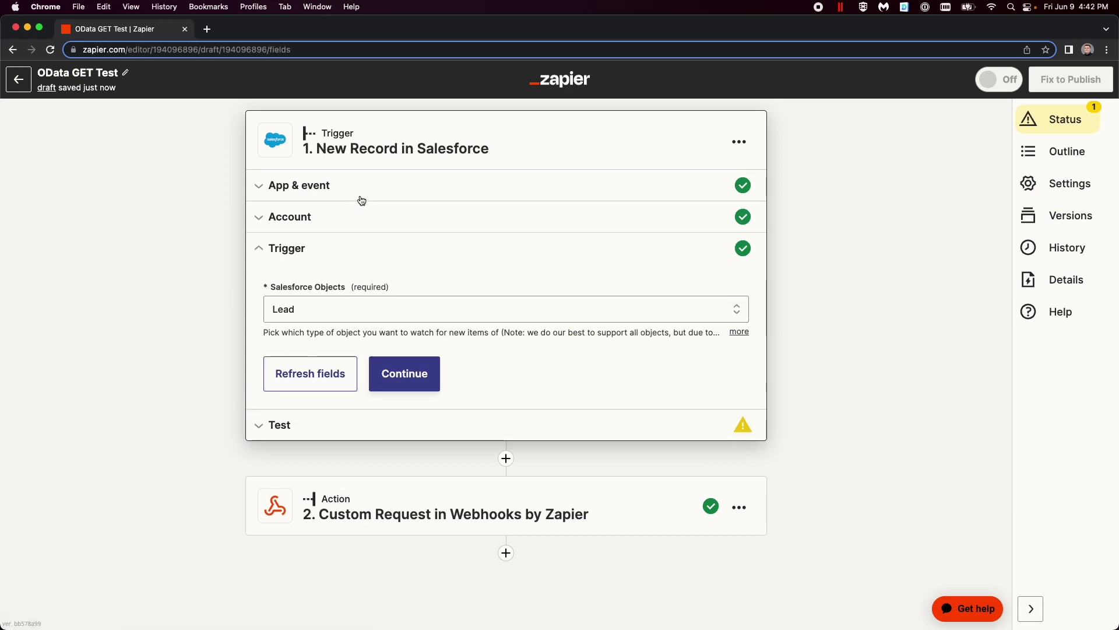
- Open the action step and keep Webhooks by Zapier with Custom Request as its event
left_click(361, 499)
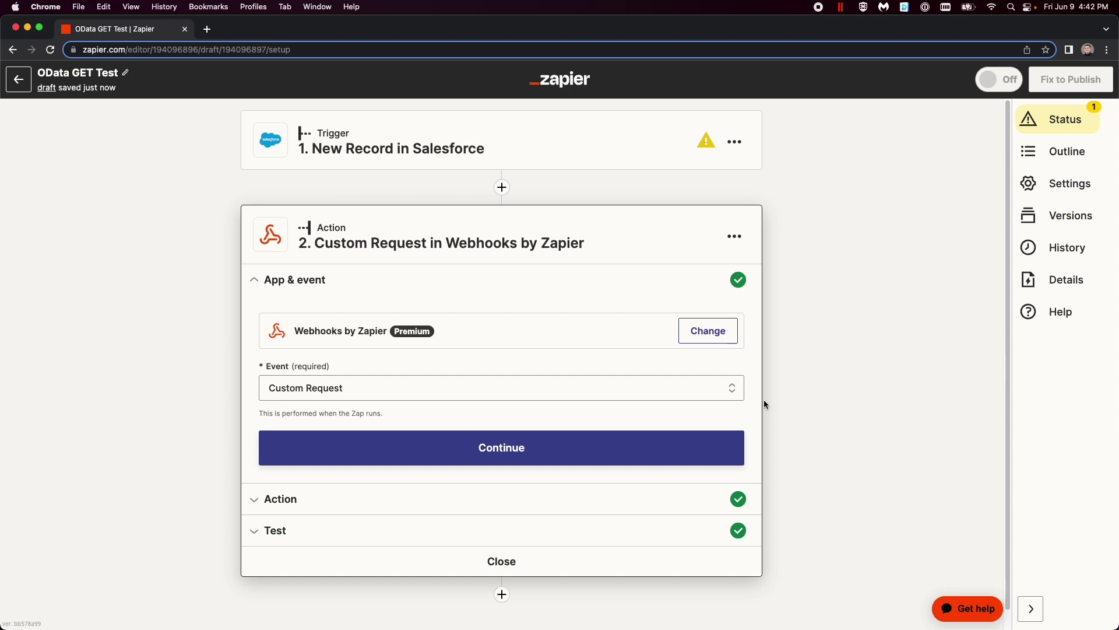
left_click(685, 332)
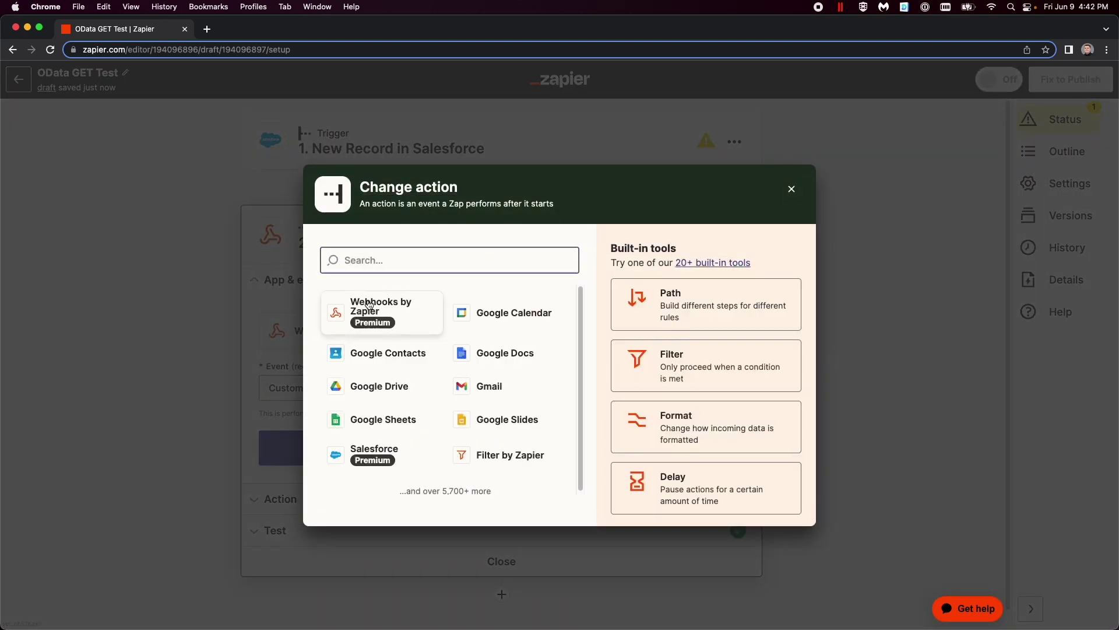
left_click(369, 304)
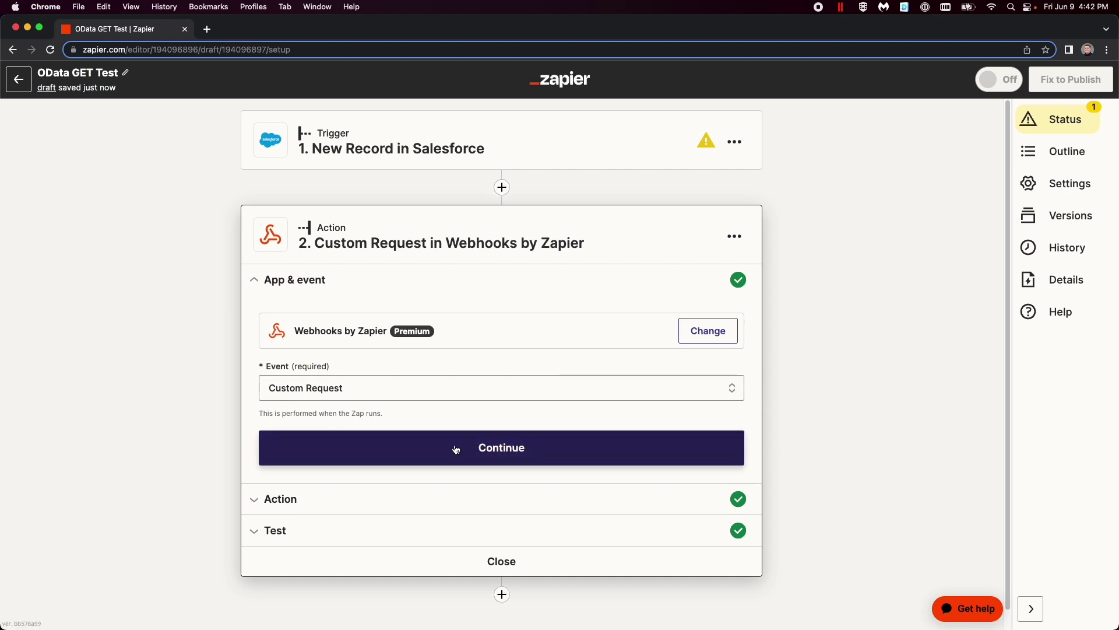
left_click(366, 392)
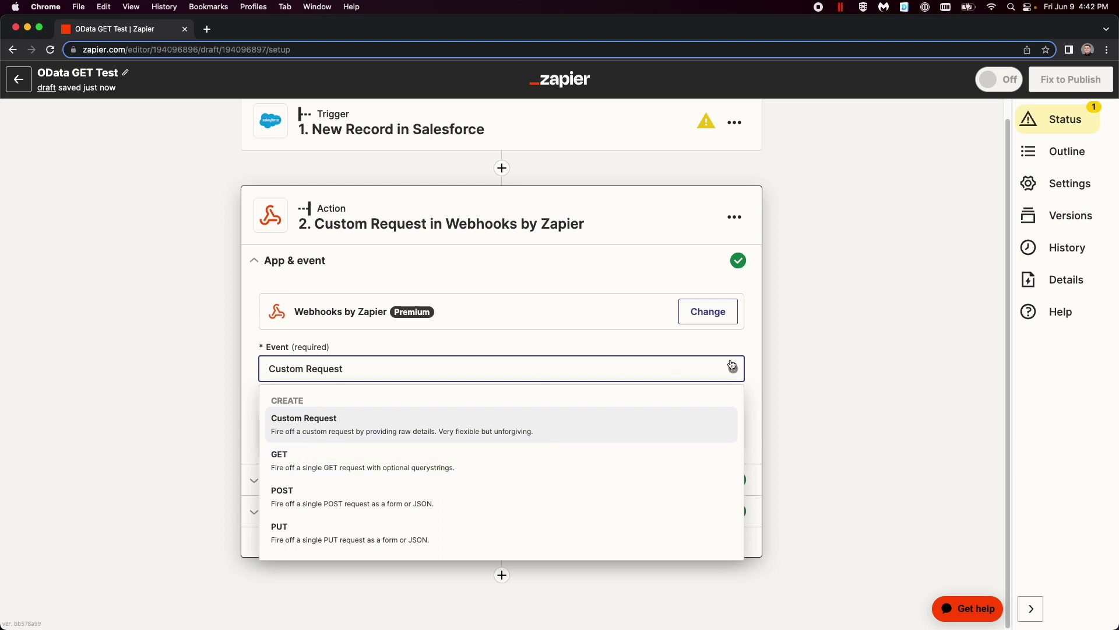
left_click(823, 346)
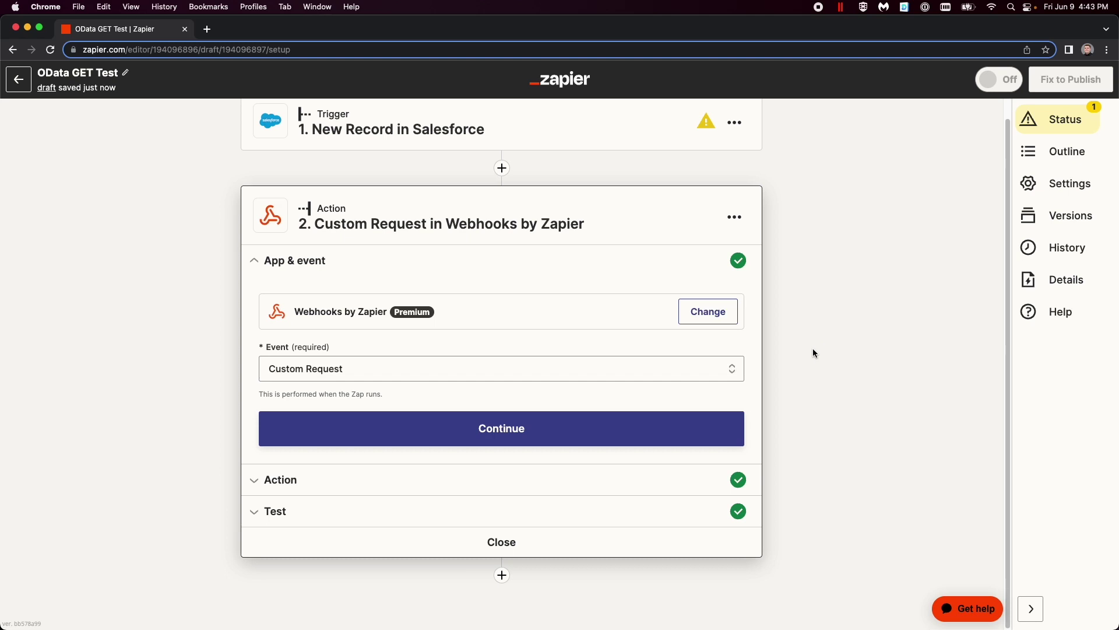
- Expand the action settings to show the GET method and highlight the CLIENTS record ID in the URL
left_click(391, 497)
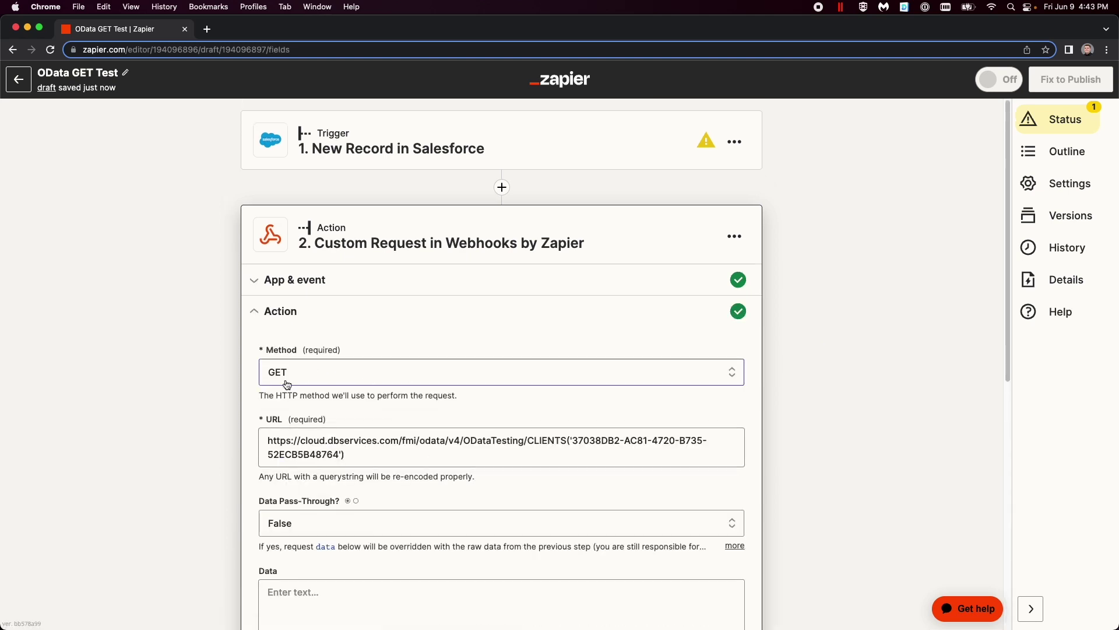
scroll(753, 411, "down", 2)
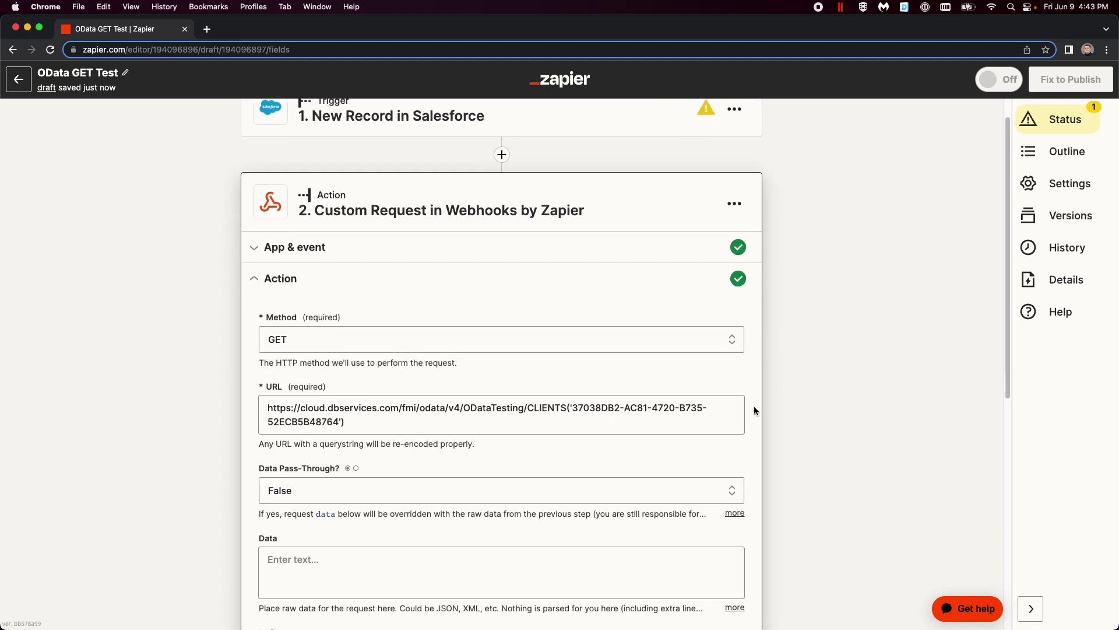
left_click(269, 362)
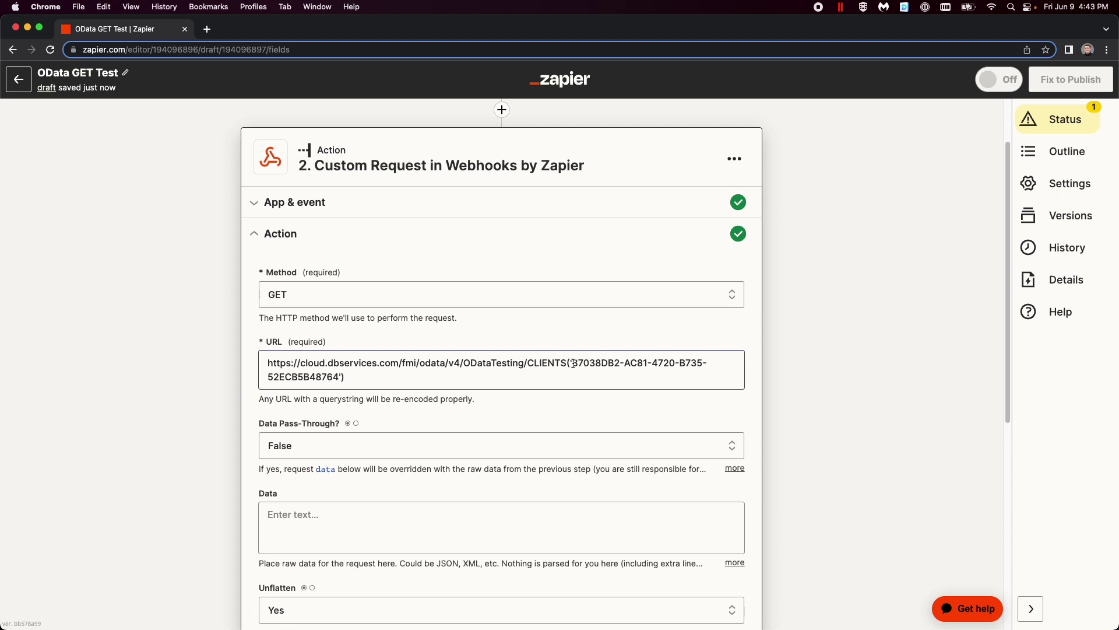
left_click_drag(574, 363, 641, 376)
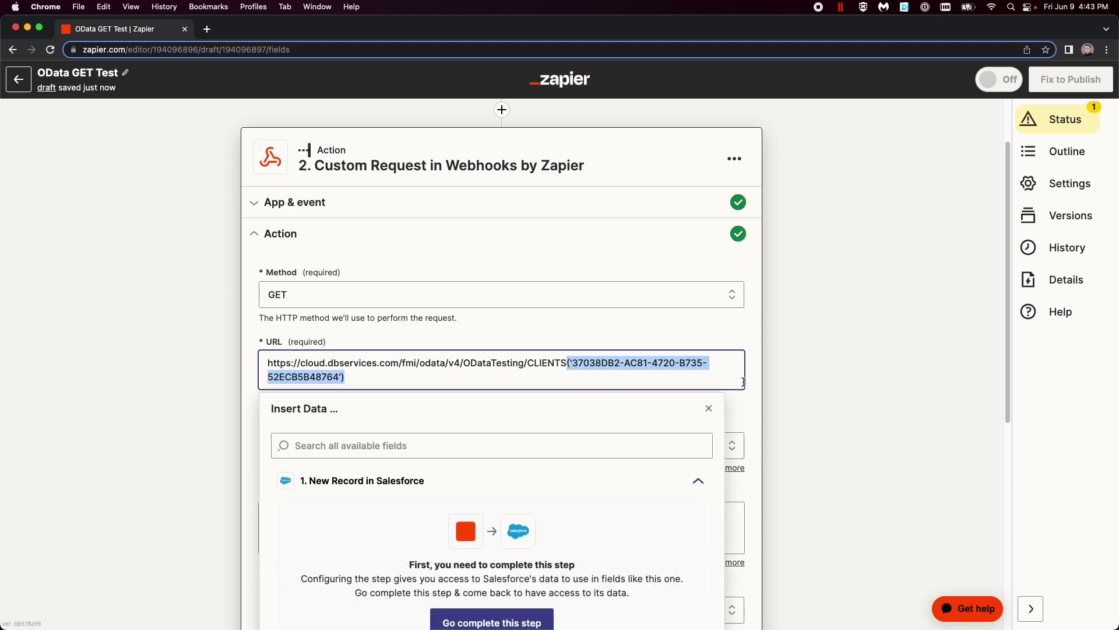
left_click(743, 402)
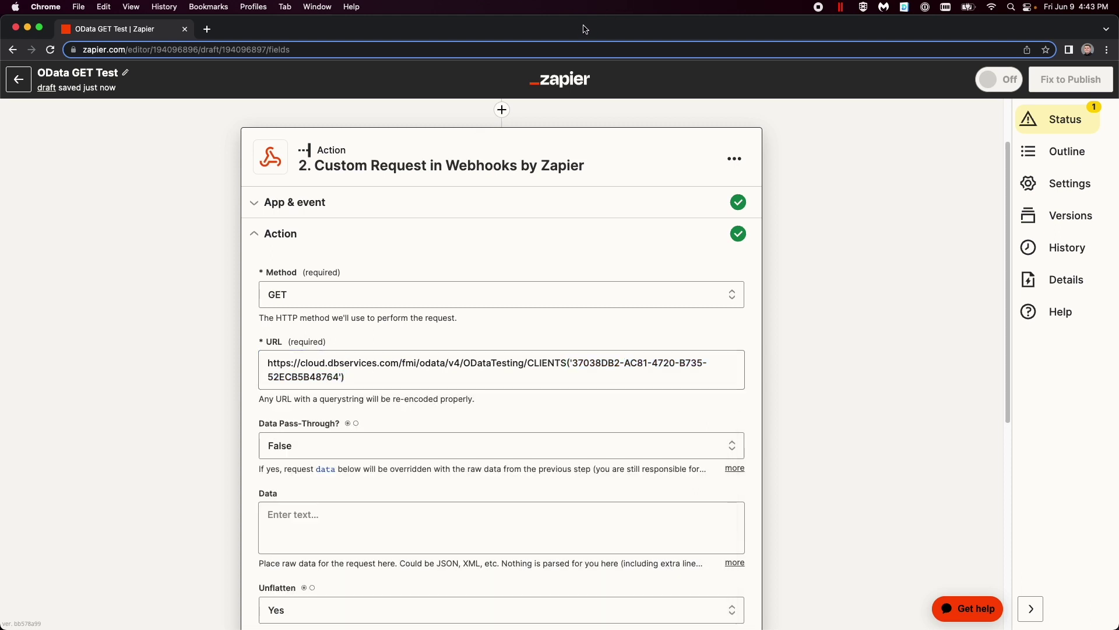
left_click_drag(585, 31, 556, 257)
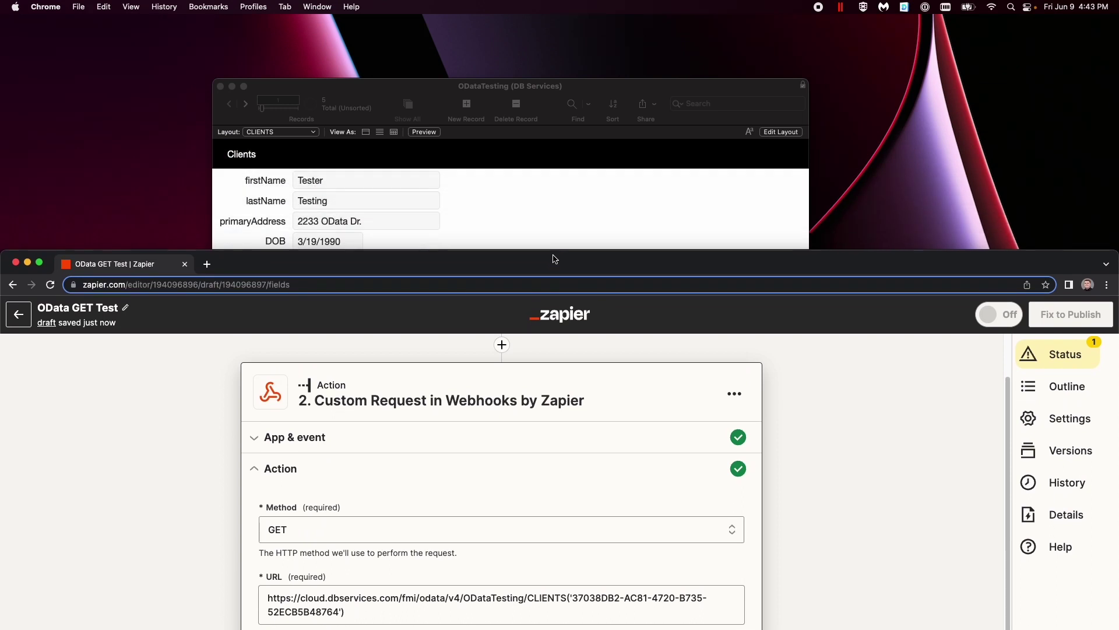
double_click(483, 272)
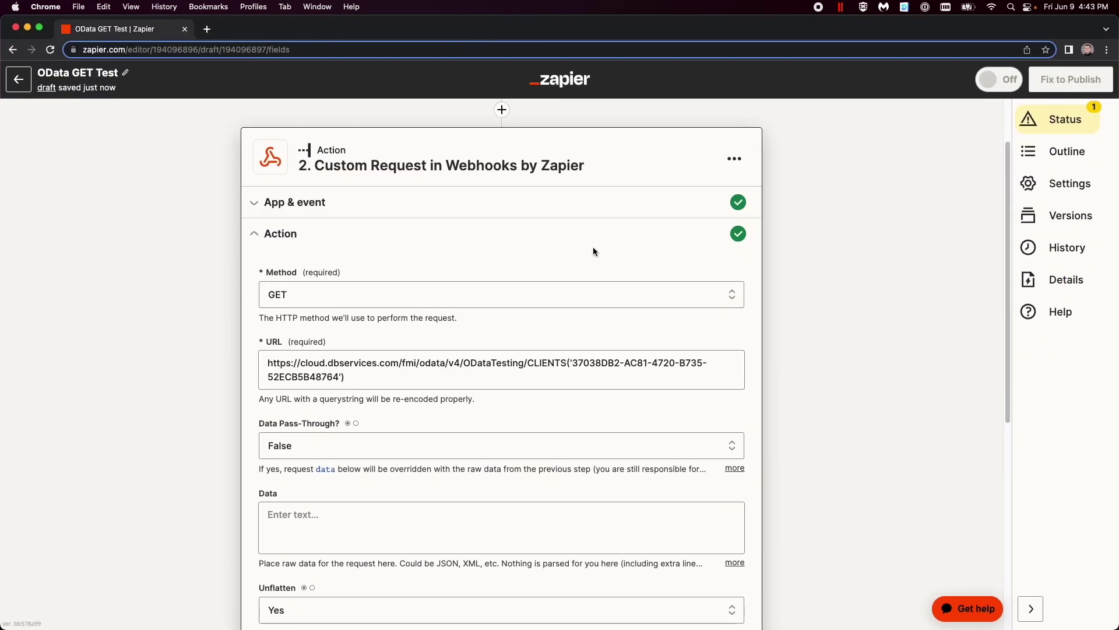
- Check the Basic Auth credentials and JSON Content-Type header, then go back to My Zaps
scroll(797, 282, "down", 3)
scroll(796, 286, "down", 2)
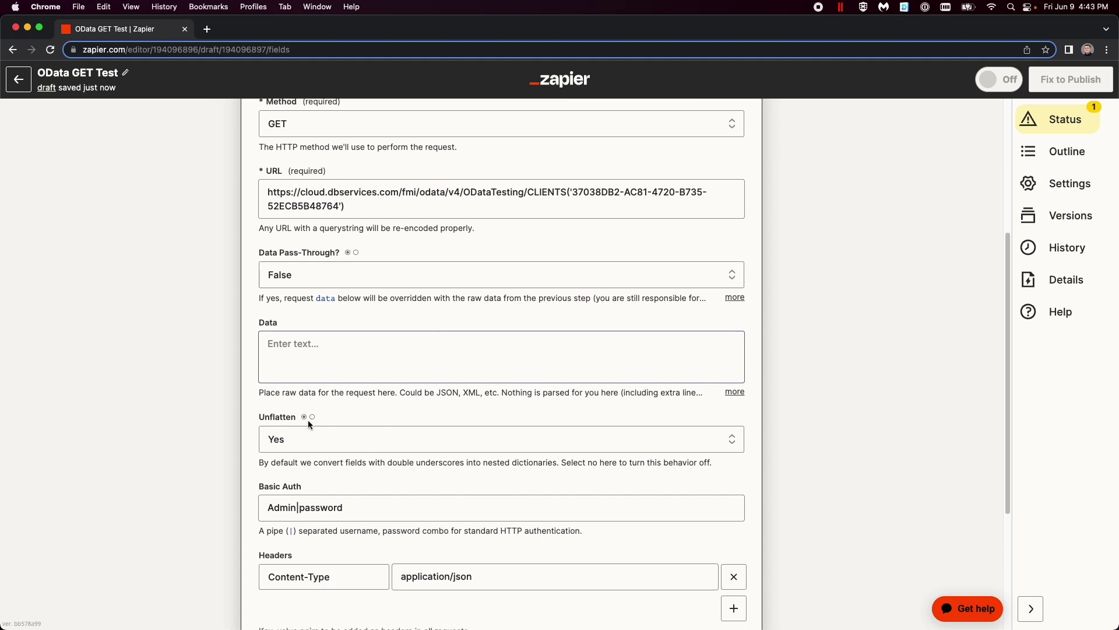
scroll(309, 422, "down", 2)
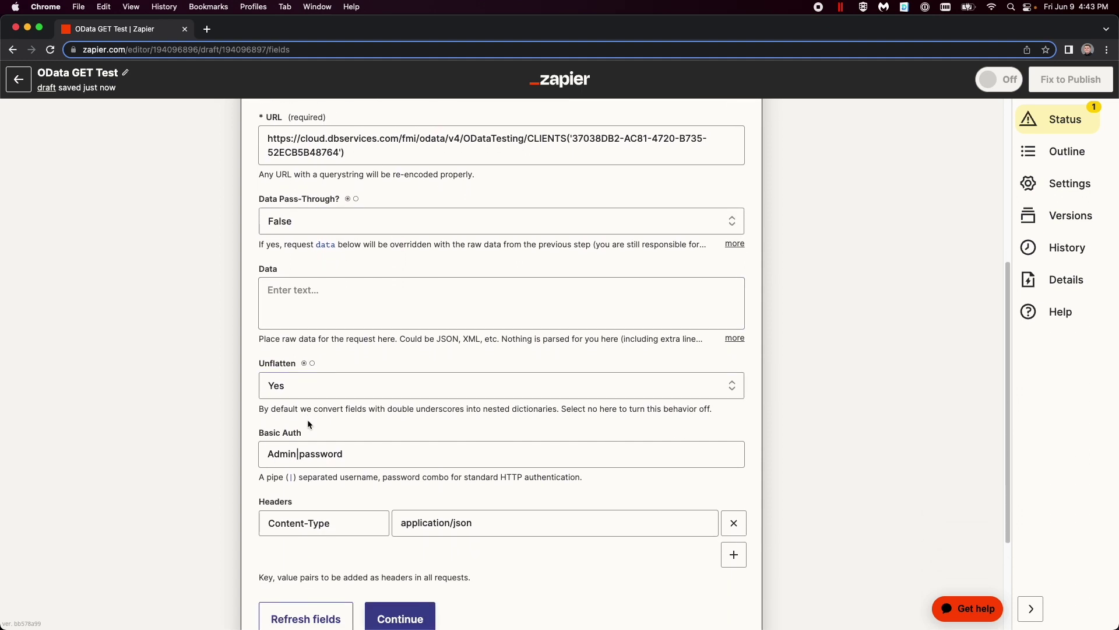
scroll(308, 421, "down", 3)
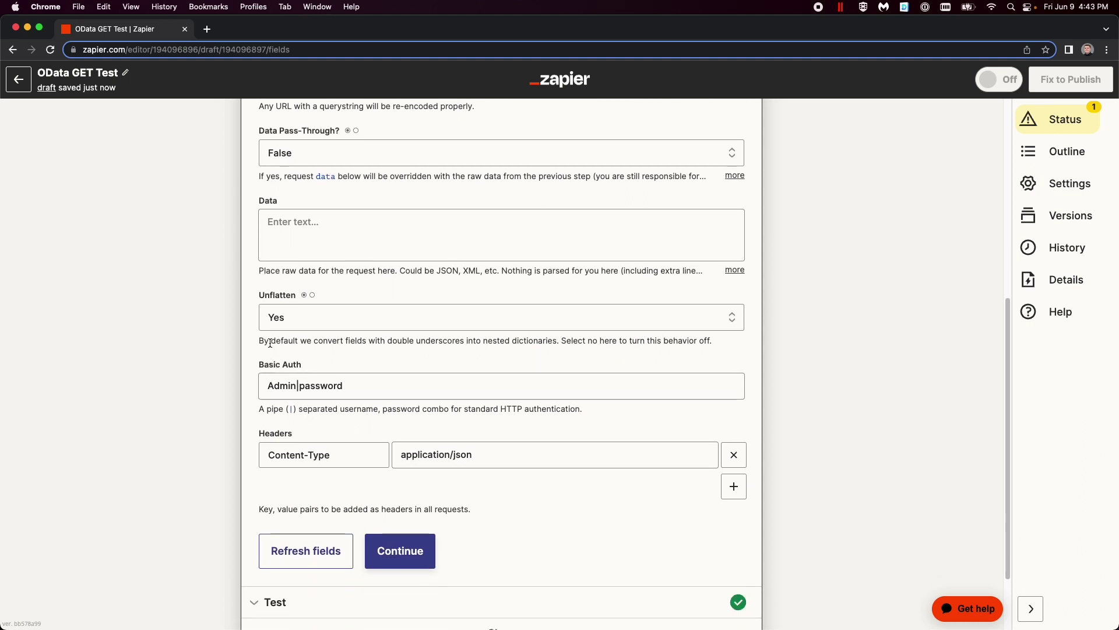
left_click(362, 381)
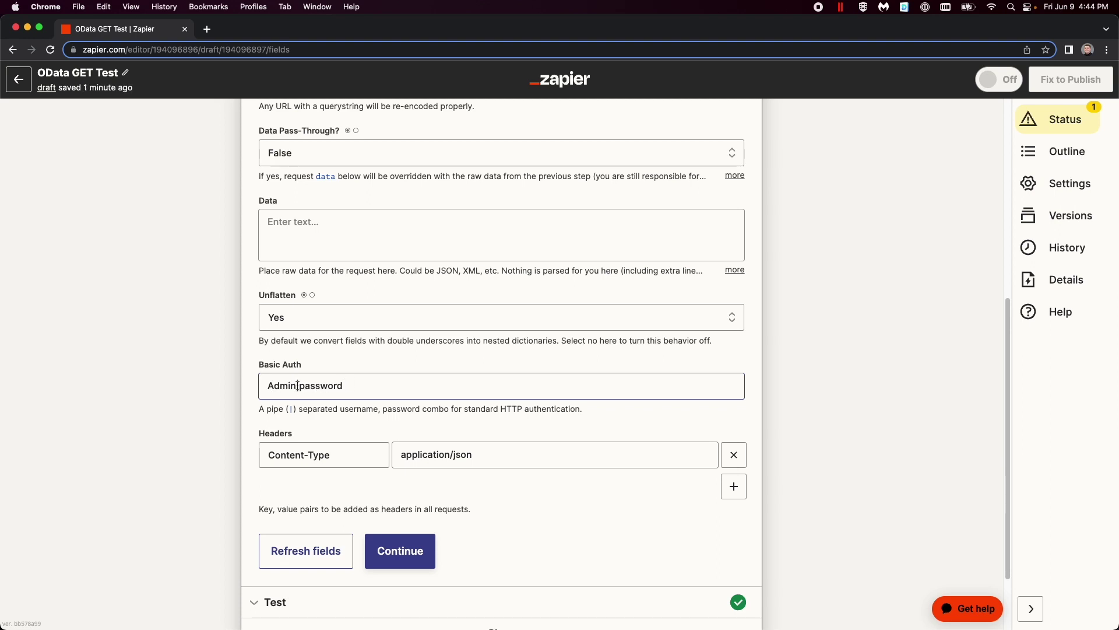
left_click(307, 409)
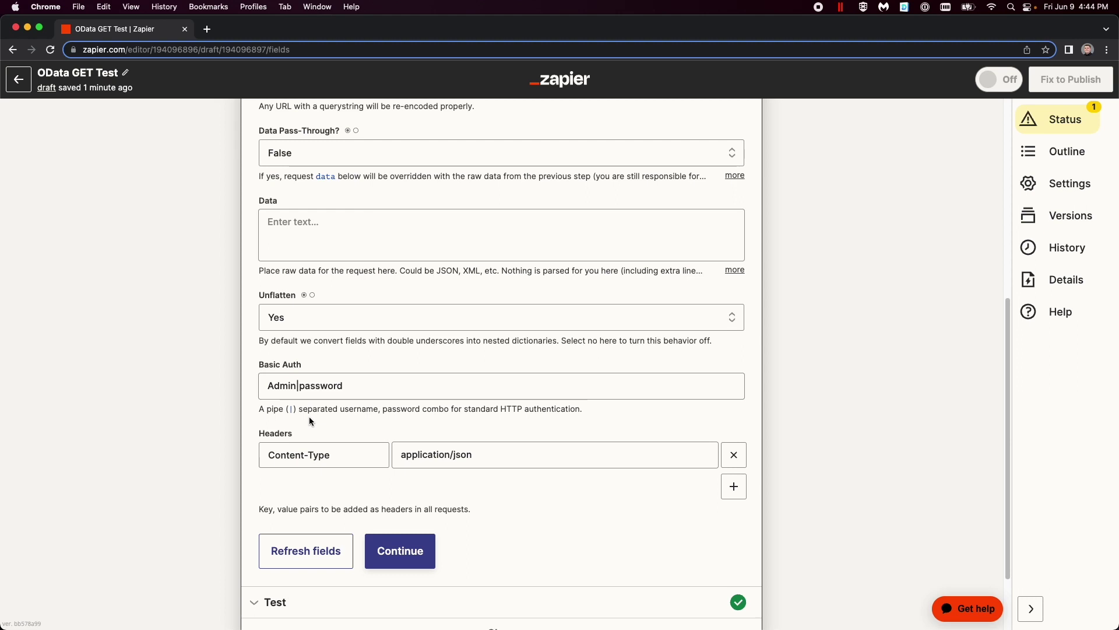
scroll(309, 416, "down", 2)
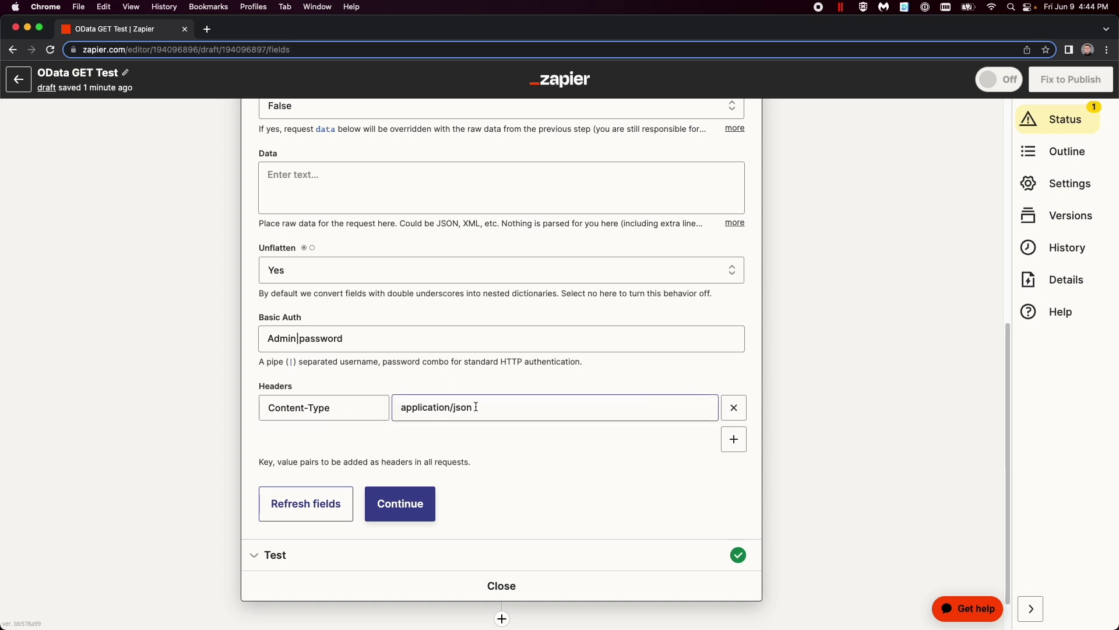
left_click(19, 79)
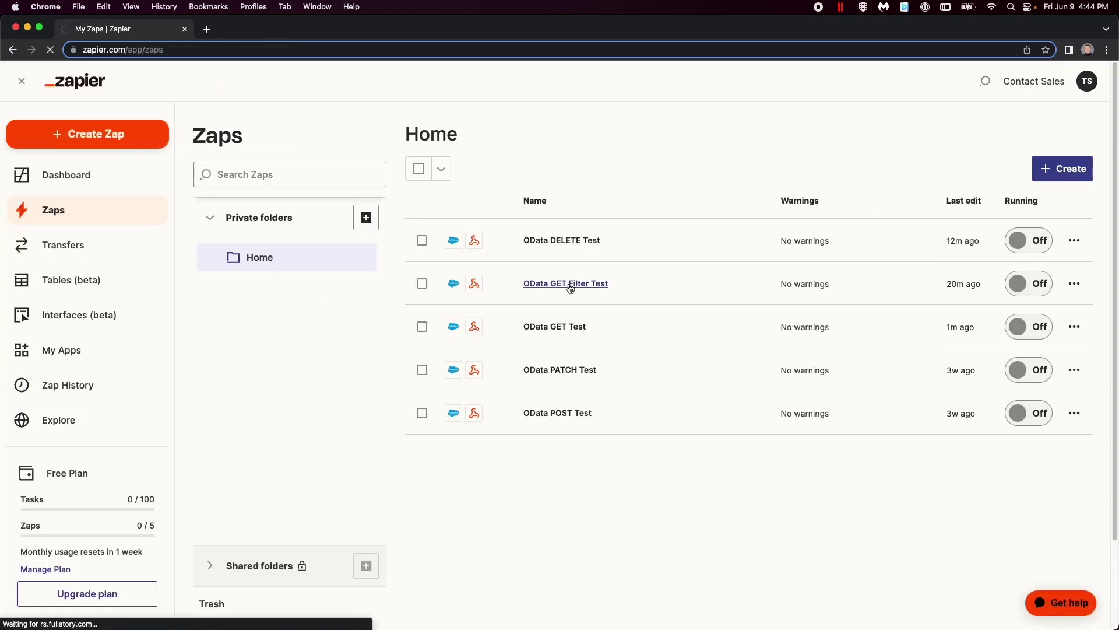
- Open the OData GET Filter Test zap and expand its Custom Request webhook step
left_click(570, 288)
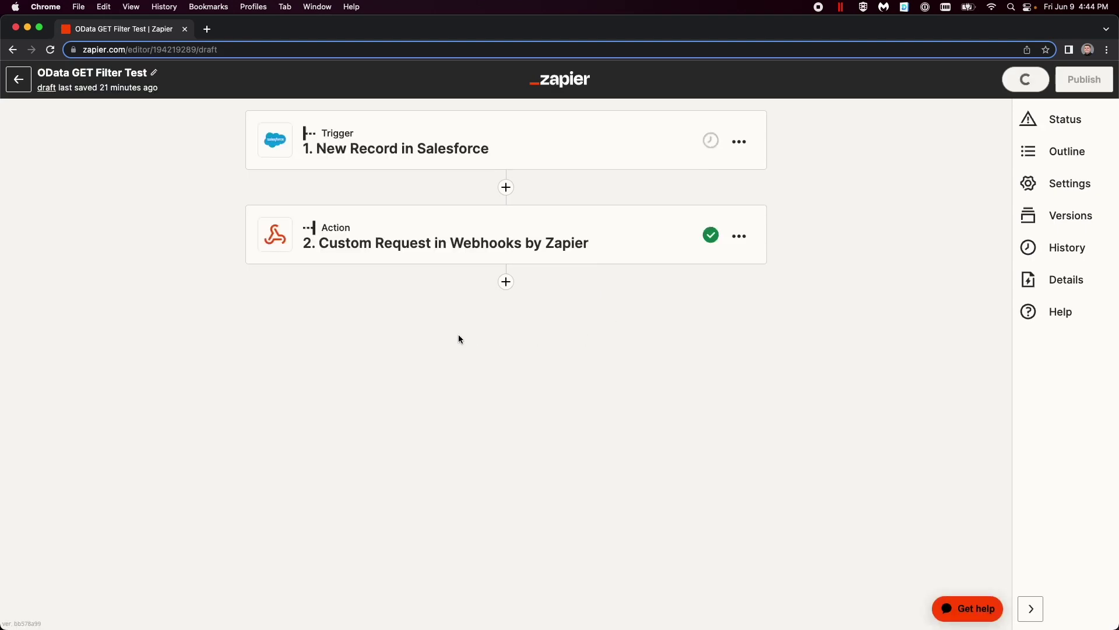
left_click(612, 258)
left_click(387, 529)
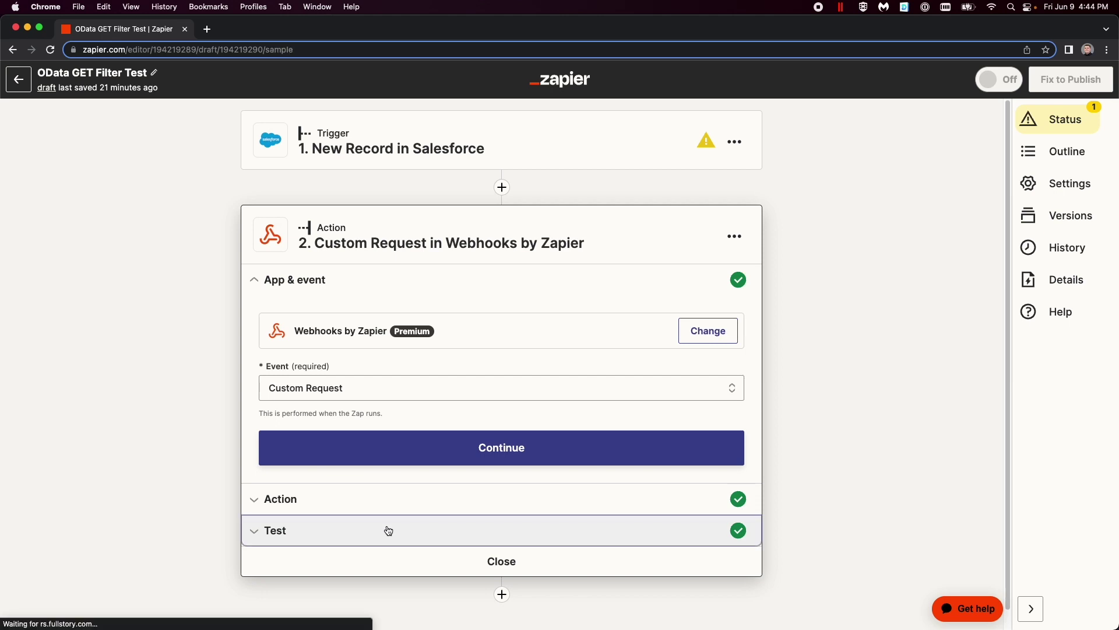
scroll(387, 525, "down", 3)
scroll(386, 524, "up", 3)
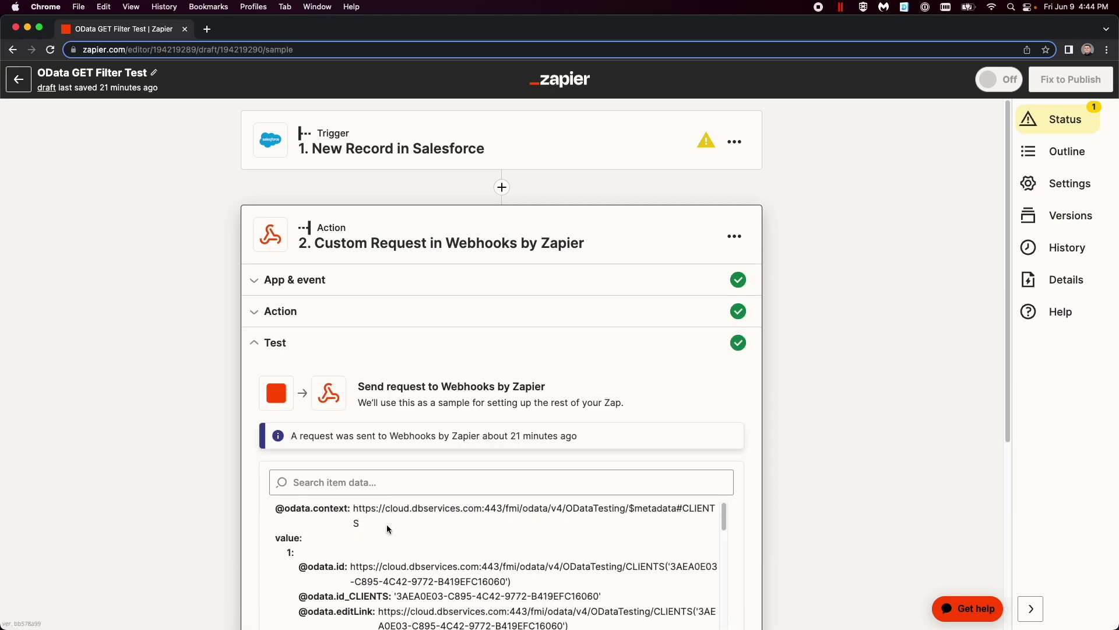
- Review the GET method and CLIENTS?$select=firstName URL, then retest the action
left_click(309, 305)
scroll(309, 305, "down", 3)
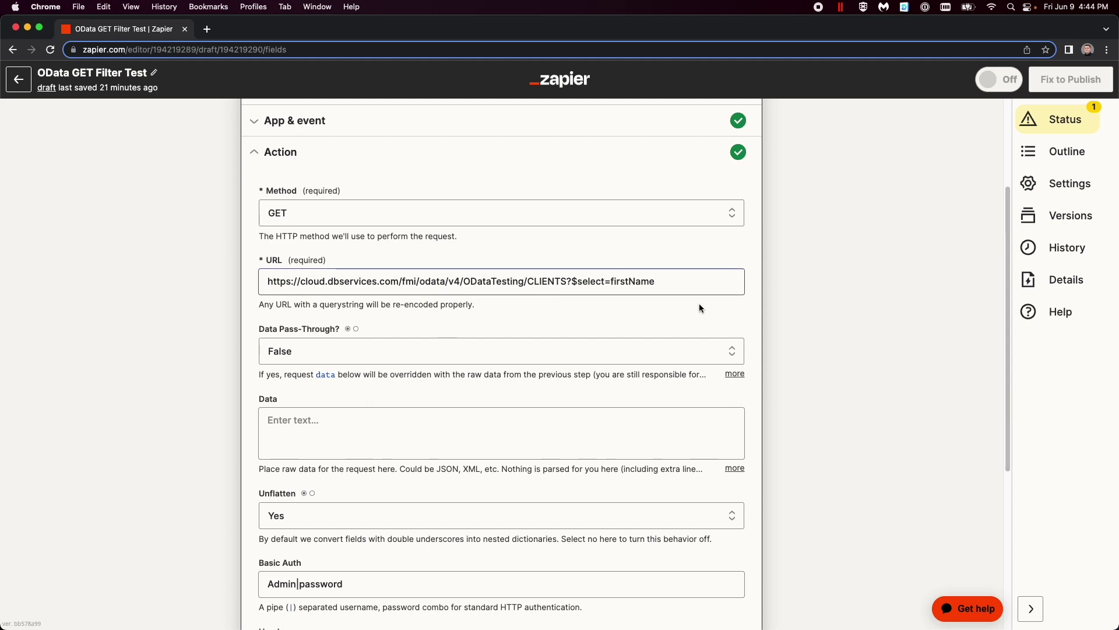
scroll(699, 307, "down", 2)
scroll(699, 303, "down", 4)
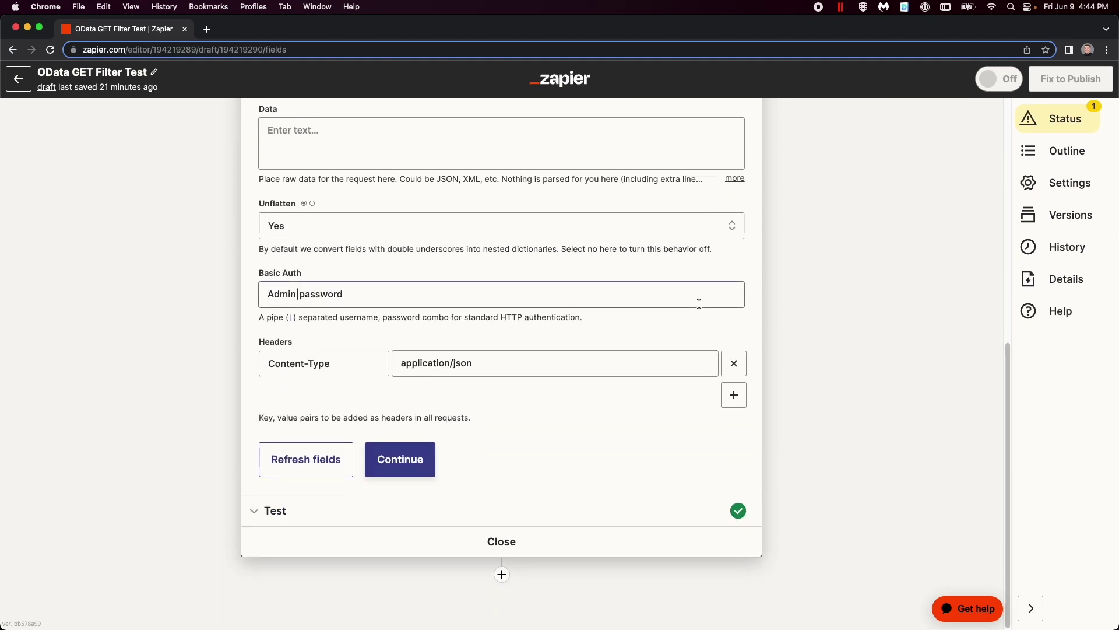
left_click(307, 513)
left_click(289, 494)
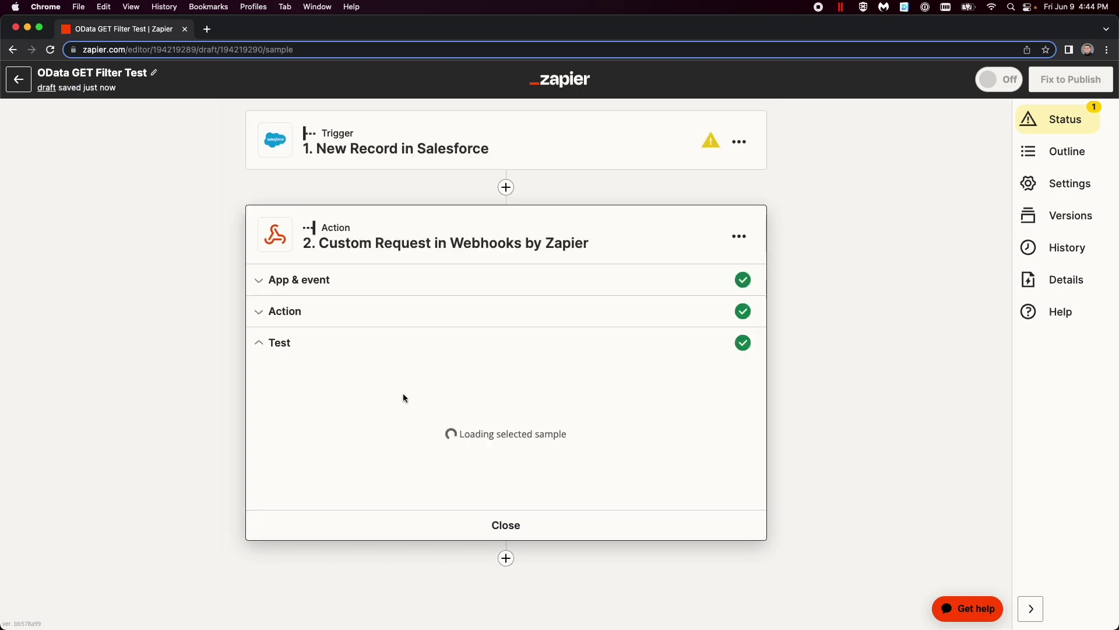
- Scroll through the returned client records, then go back to the Zaps list
scroll(461, 397, "down", 5)
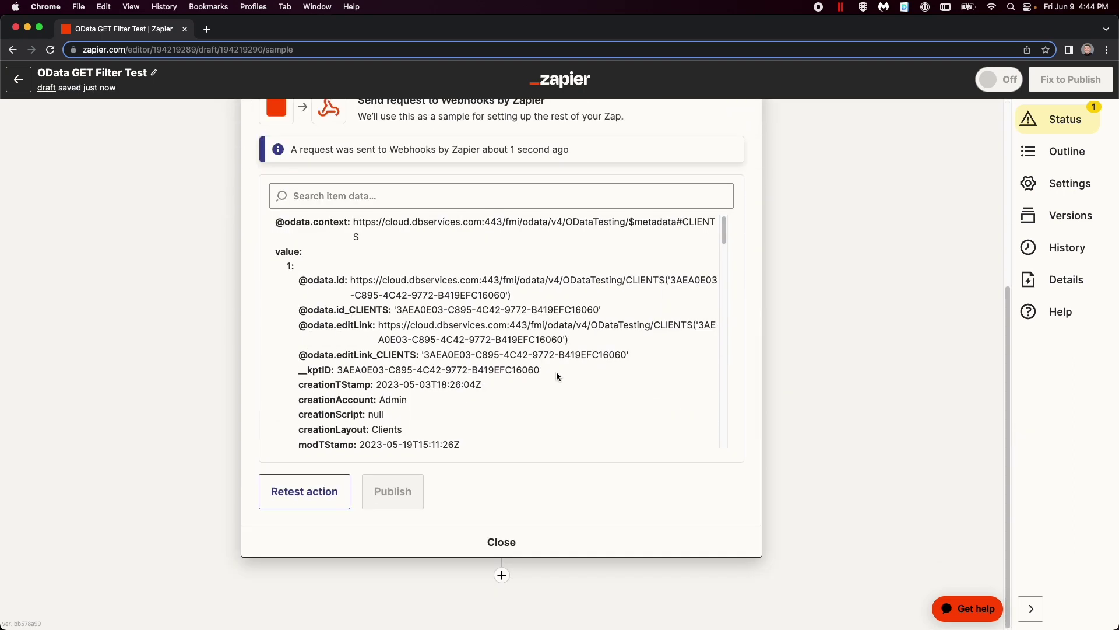
scroll(556, 376, "down", 5)
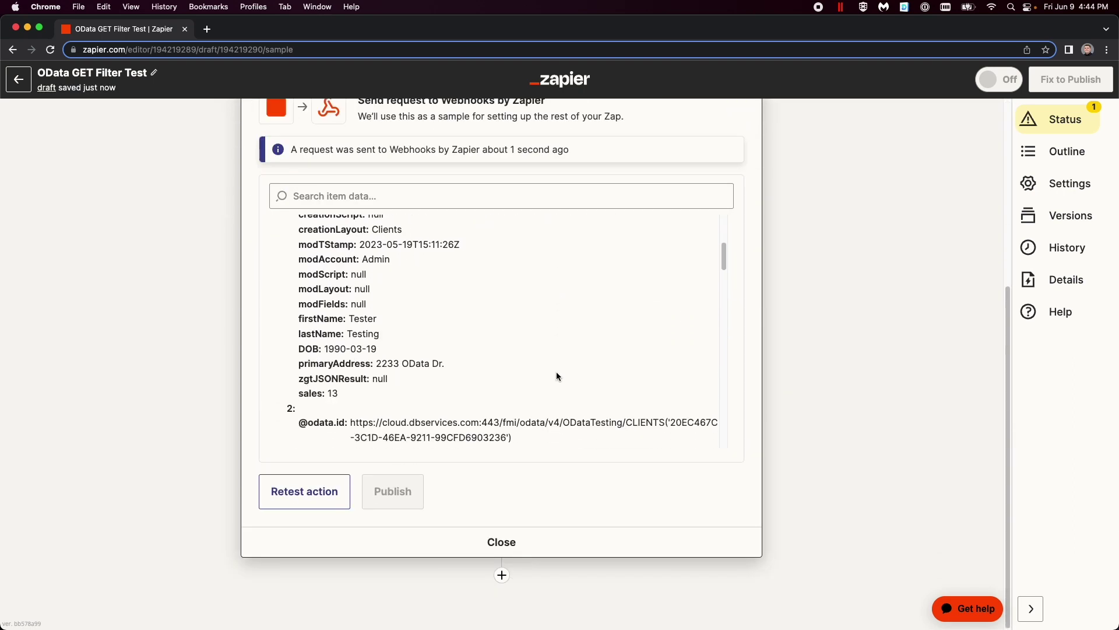
scroll(556, 376, "up", 1)
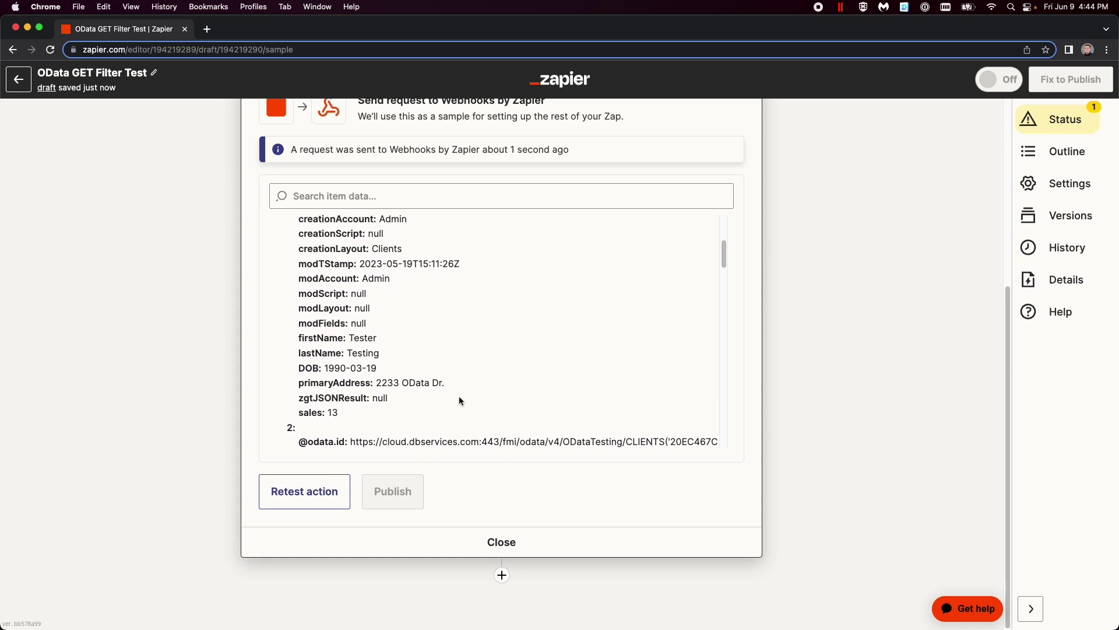
scroll(383, 399, "up", 5)
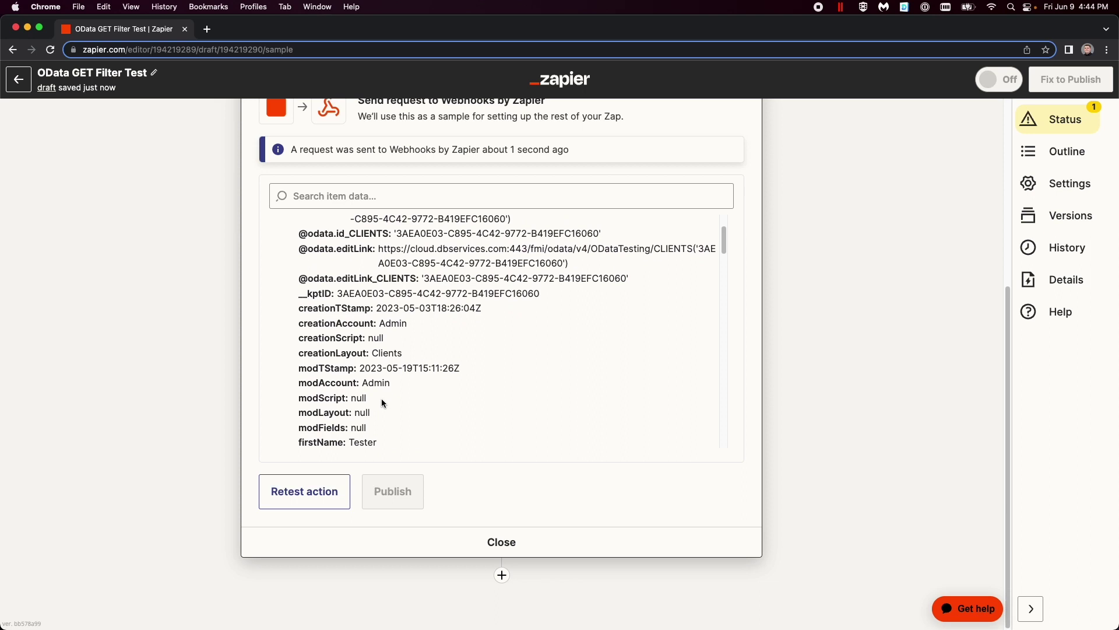
scroll(381, 400, "down", 3)
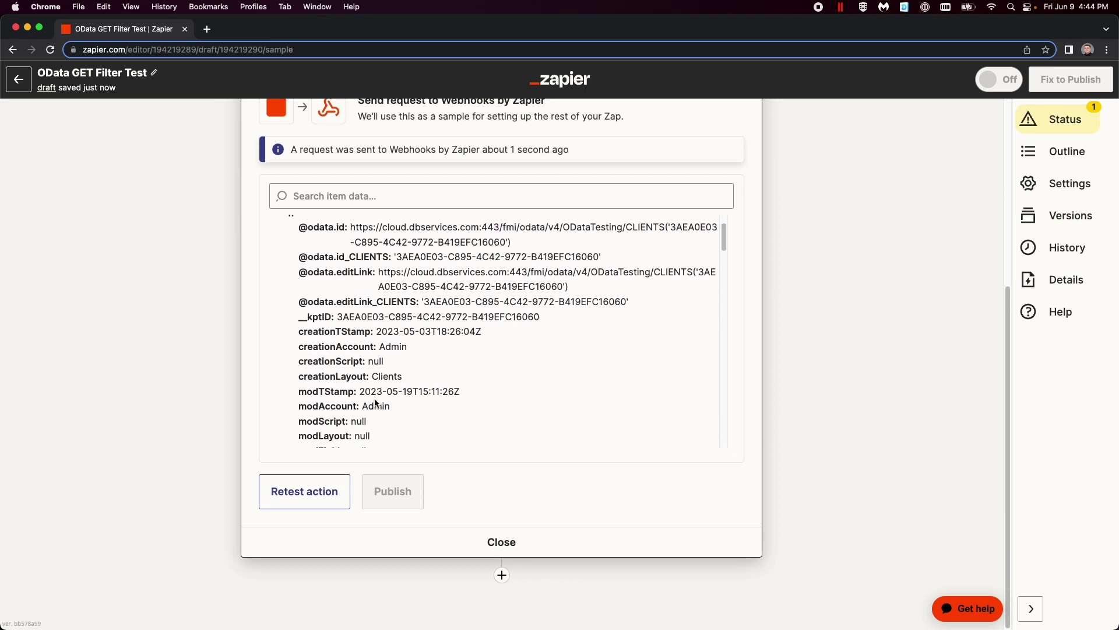
scroll(376, 402, "down", 1)
scroll(885, 269, "up", 6)
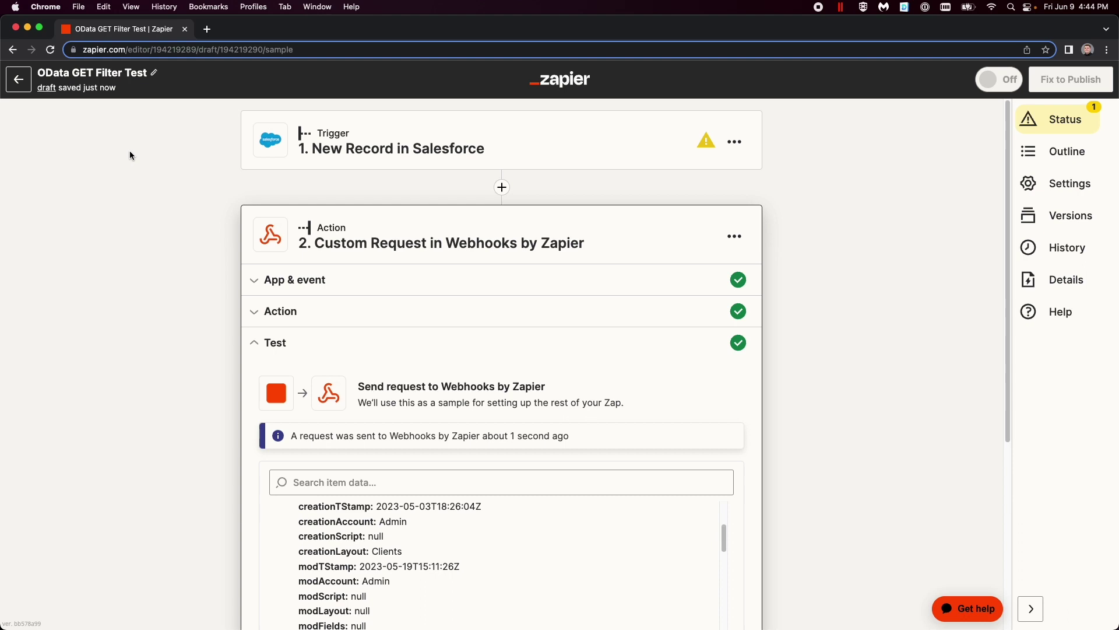
left_click(24, 91)
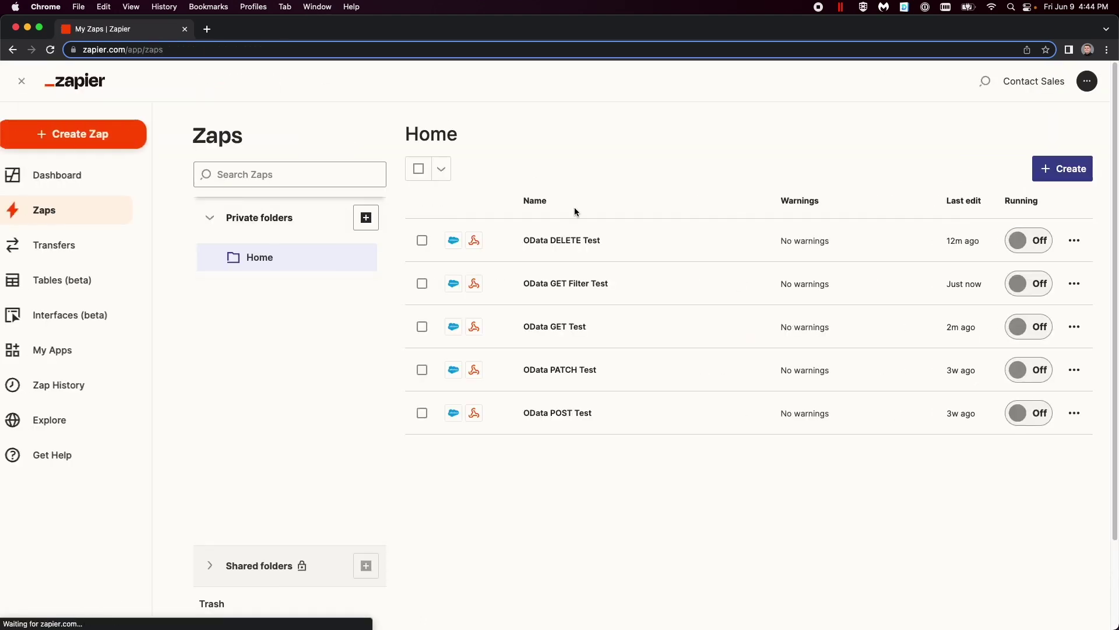
- Open the OData POST Test zap and bring up its webhook step's URL and data fields
left_click(540, 418)
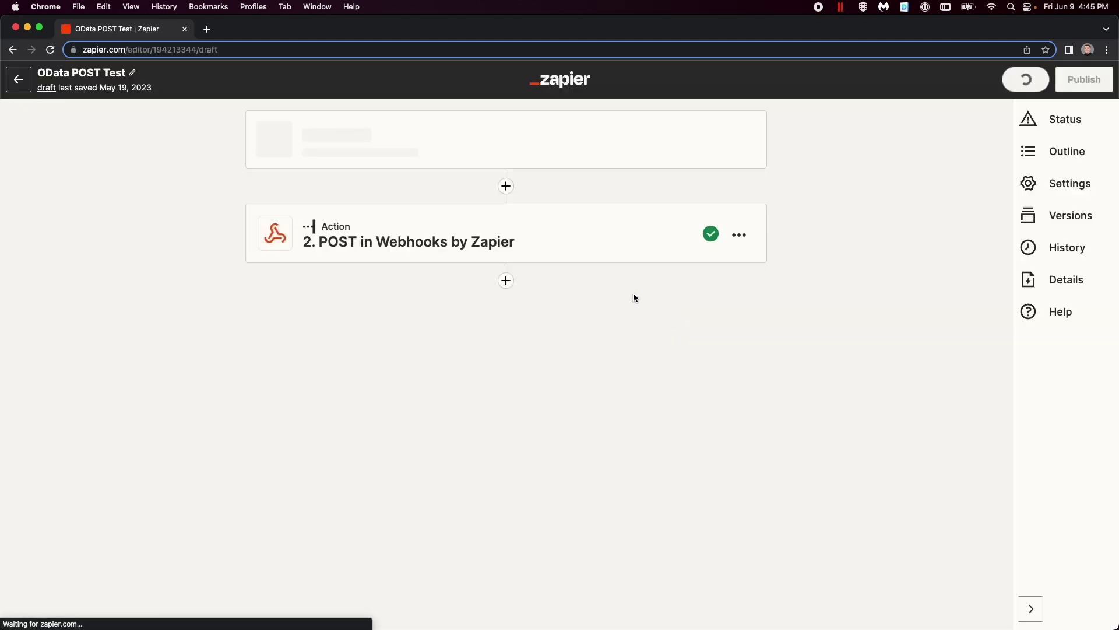
left_click(519, 242)
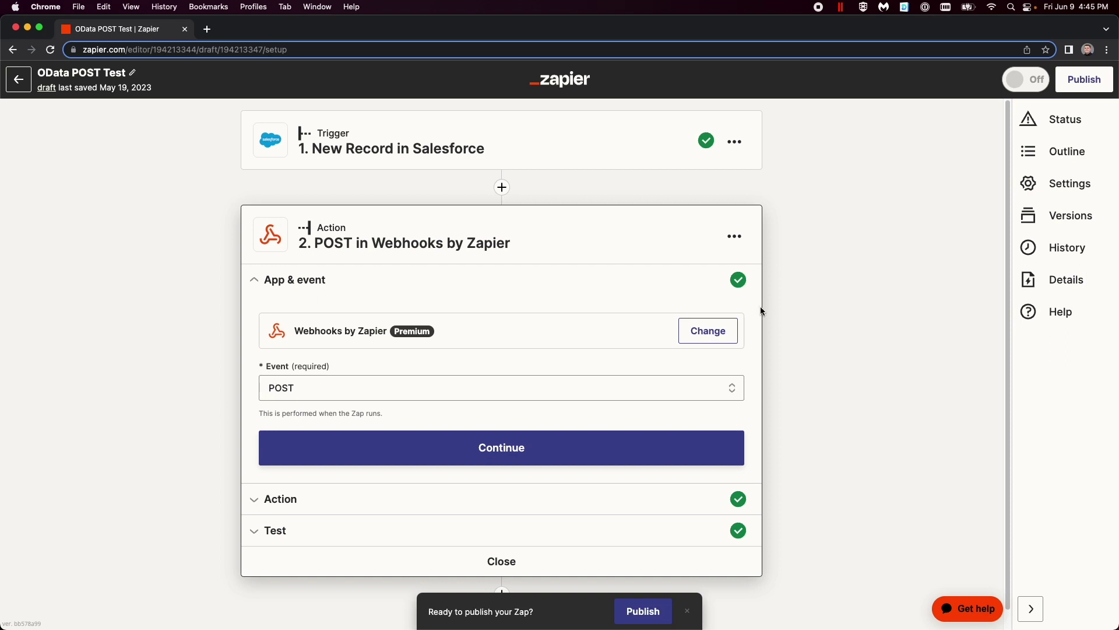
left_click(632, 449)
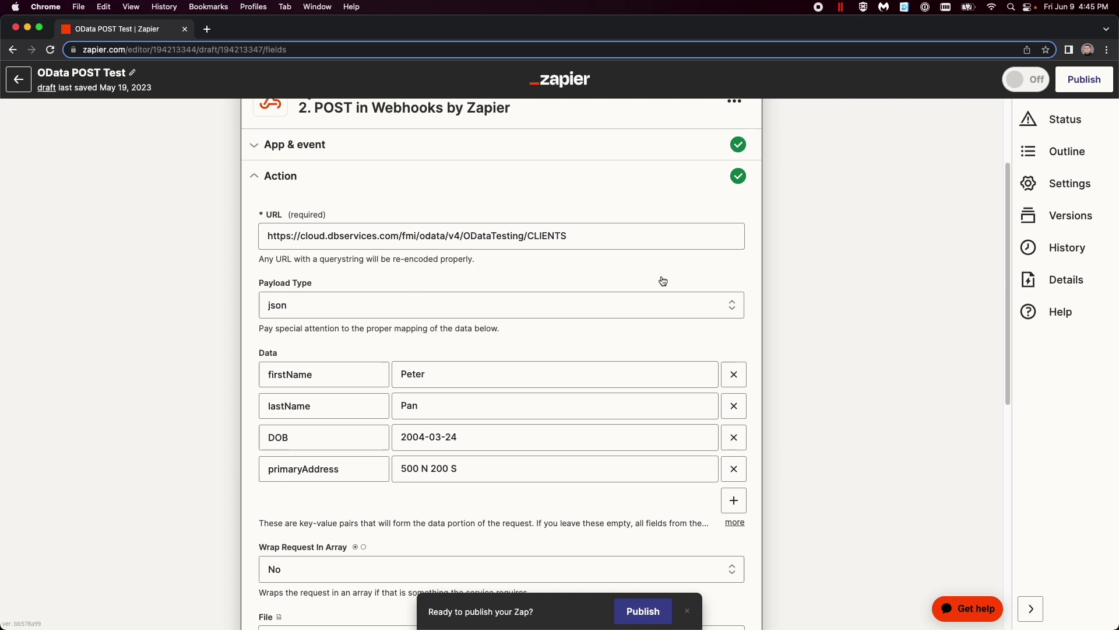
scroll(429, 155, "up", 2)
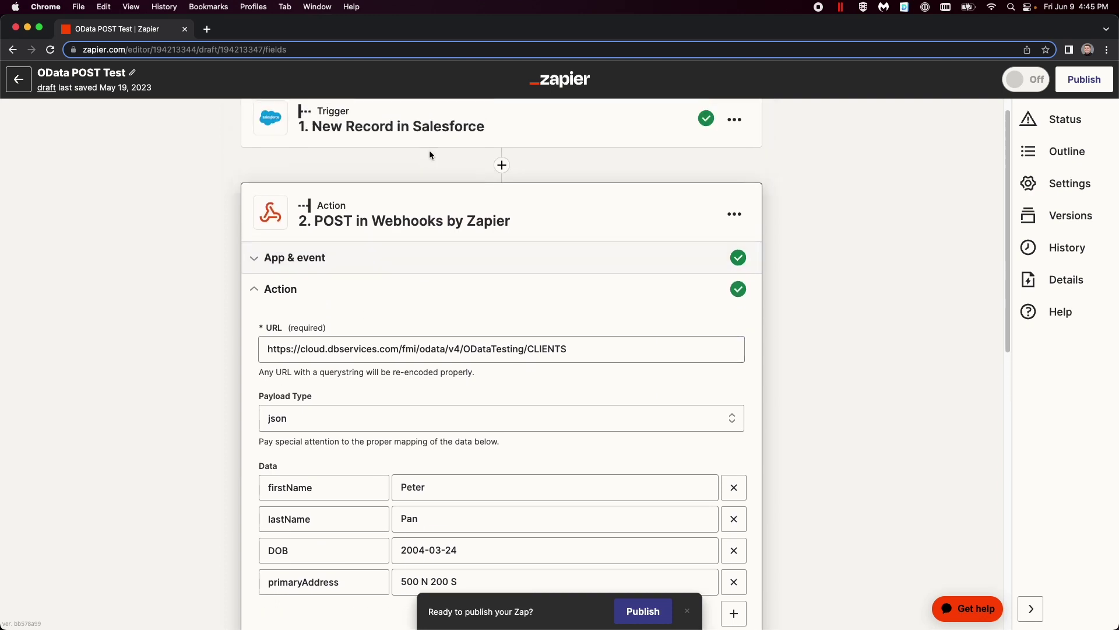
left_click(353, 258)
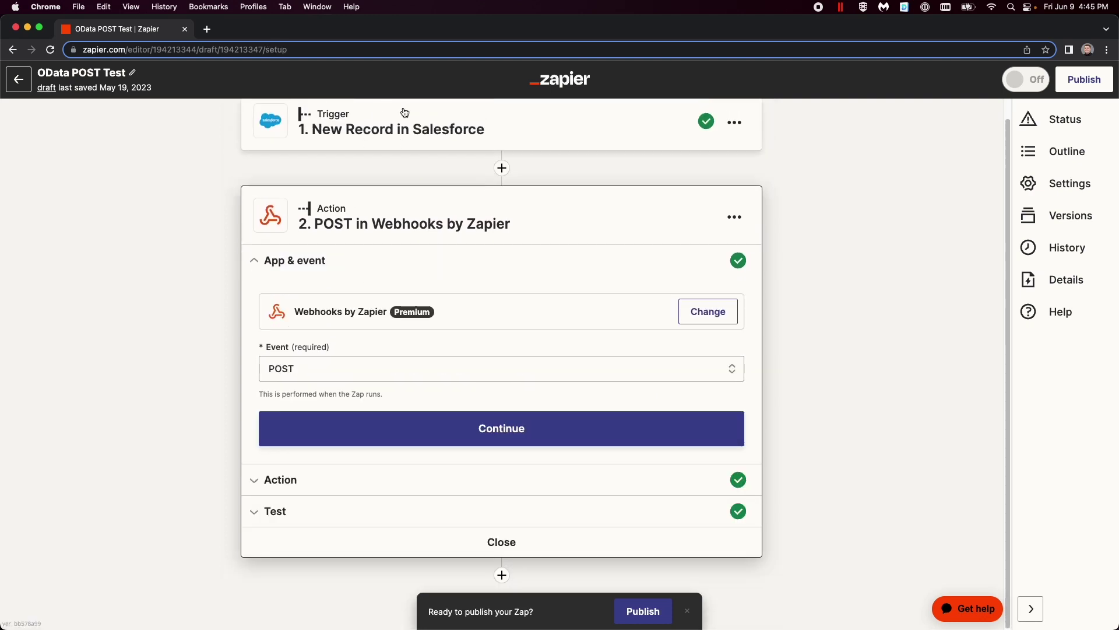
left_click(285, 491)
scroll(721, 339, "down", 2)
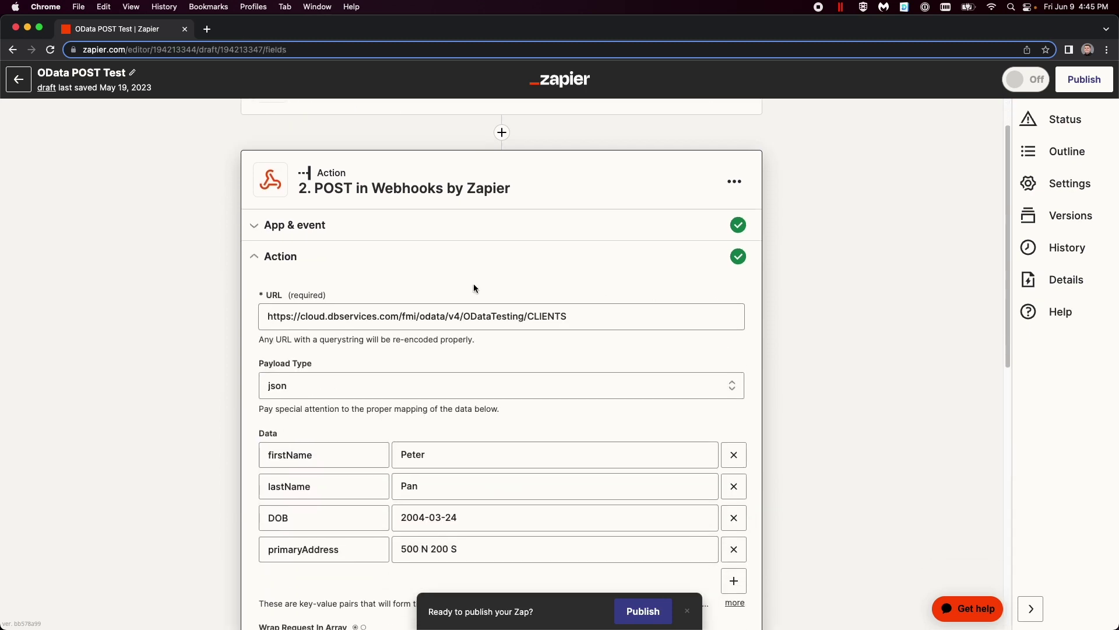
- Inspect the request URL through ODataTesting/CLIENTS and keep the json payload type
double_click(264, 318)
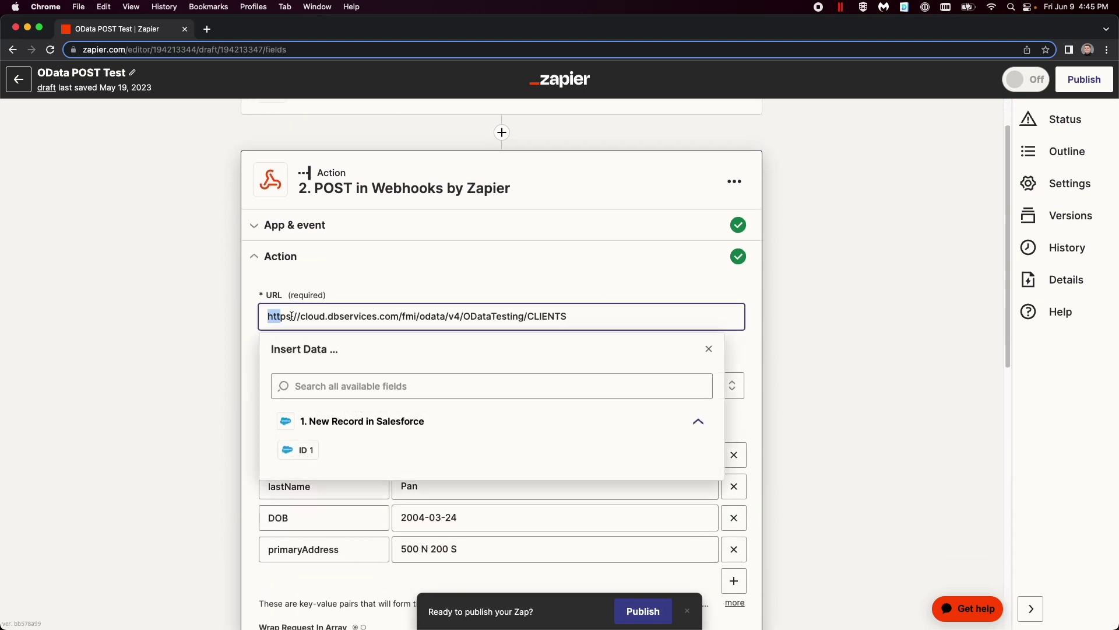
left_click_drag(265, 318, 527, 320)
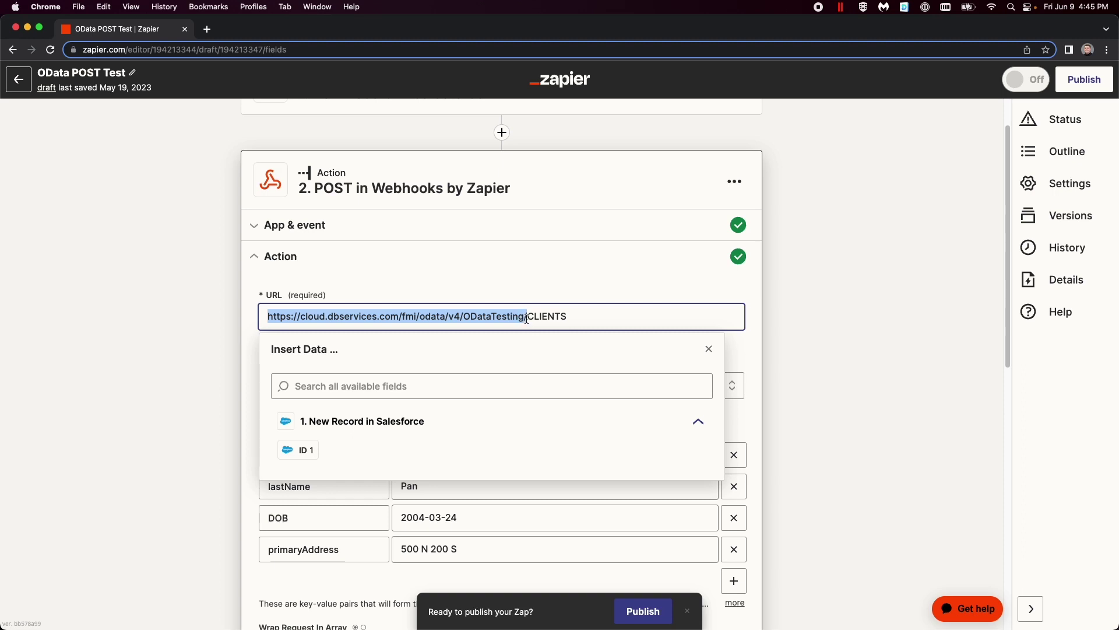
left_click(576, 313)
left_click(818, 323)
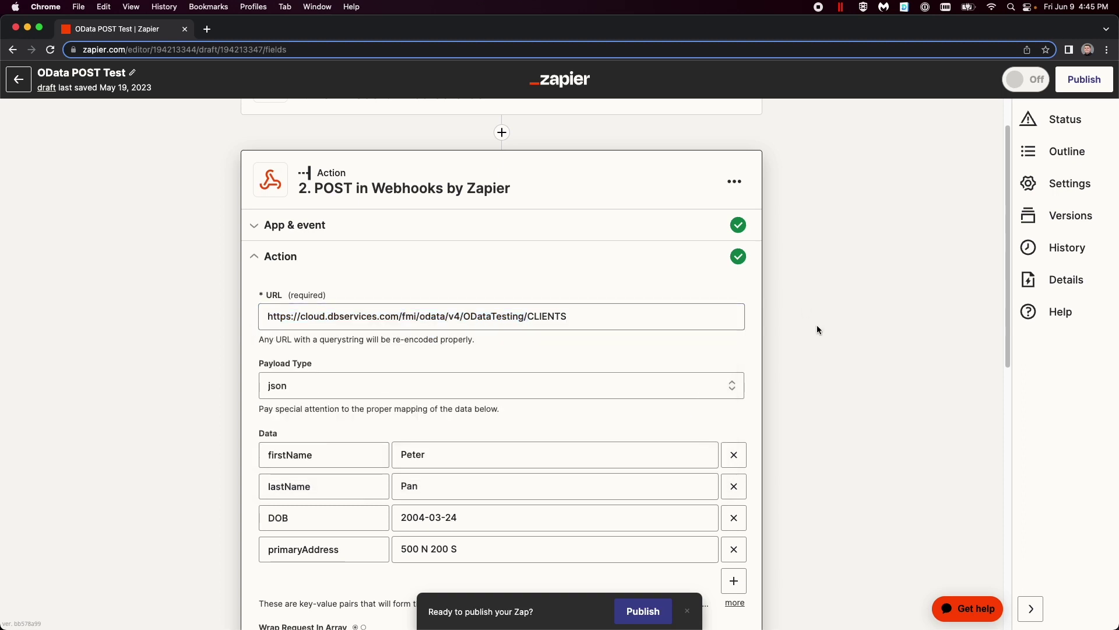
left_click(284, 395)
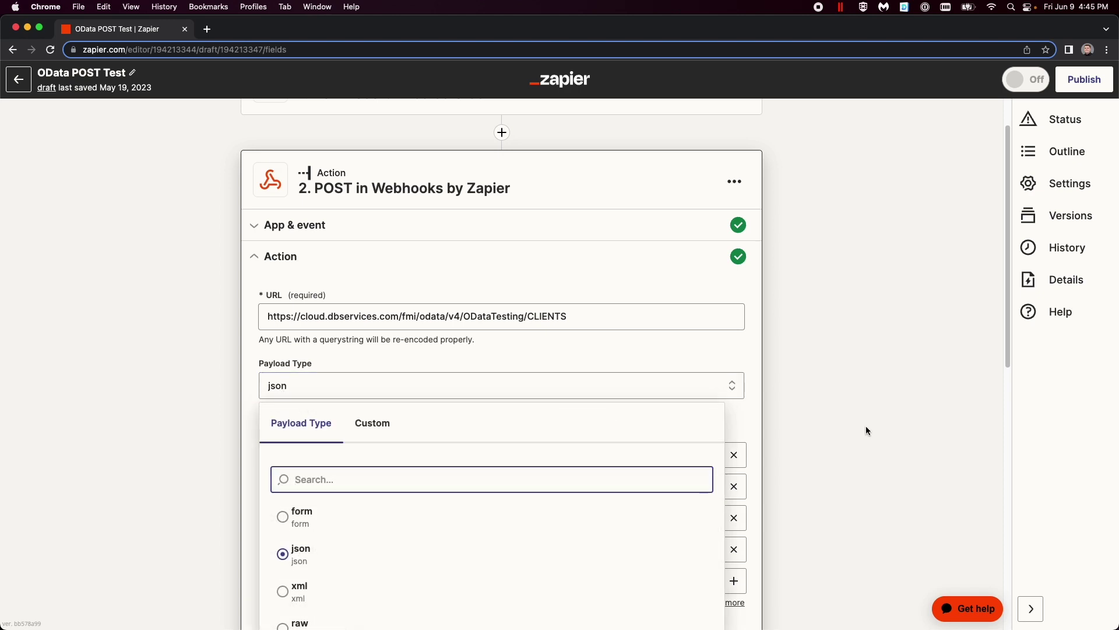
scroll(866, 425, "down", 3)
left_click(333, 499)
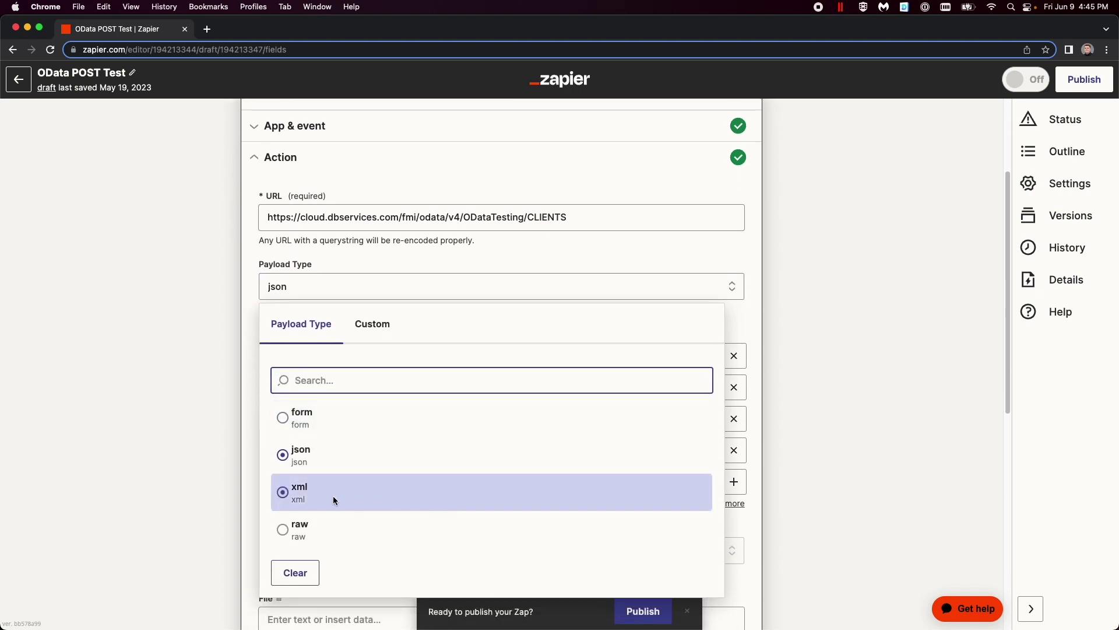
left_click(855, 373)
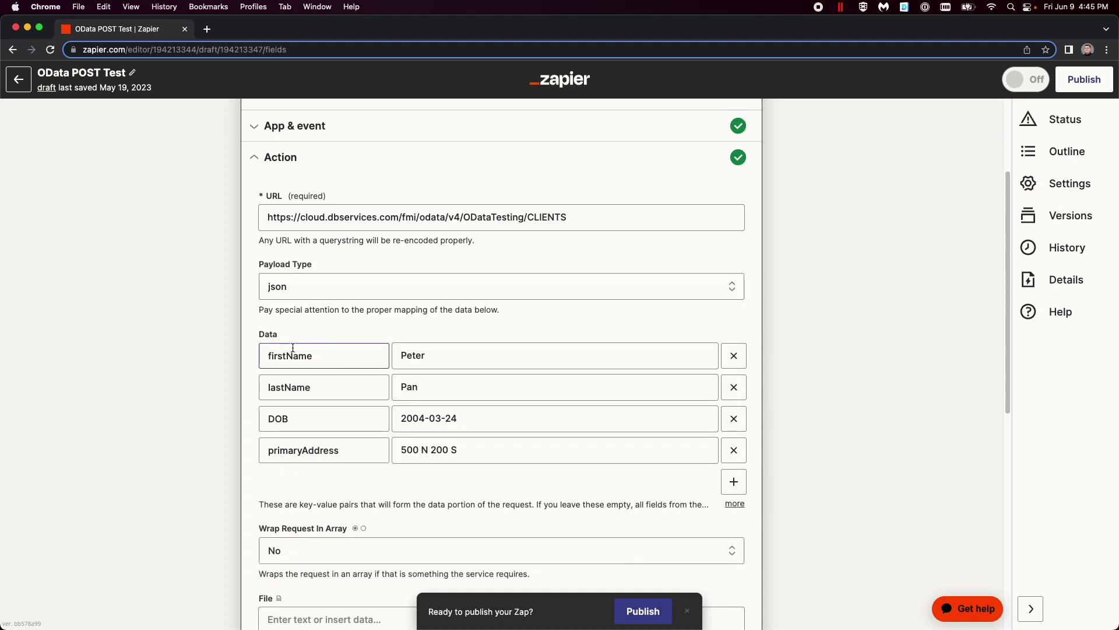
- Point out the firstName key and its value in the POST data fields
left_click_drag(320, 358, 240, 363)
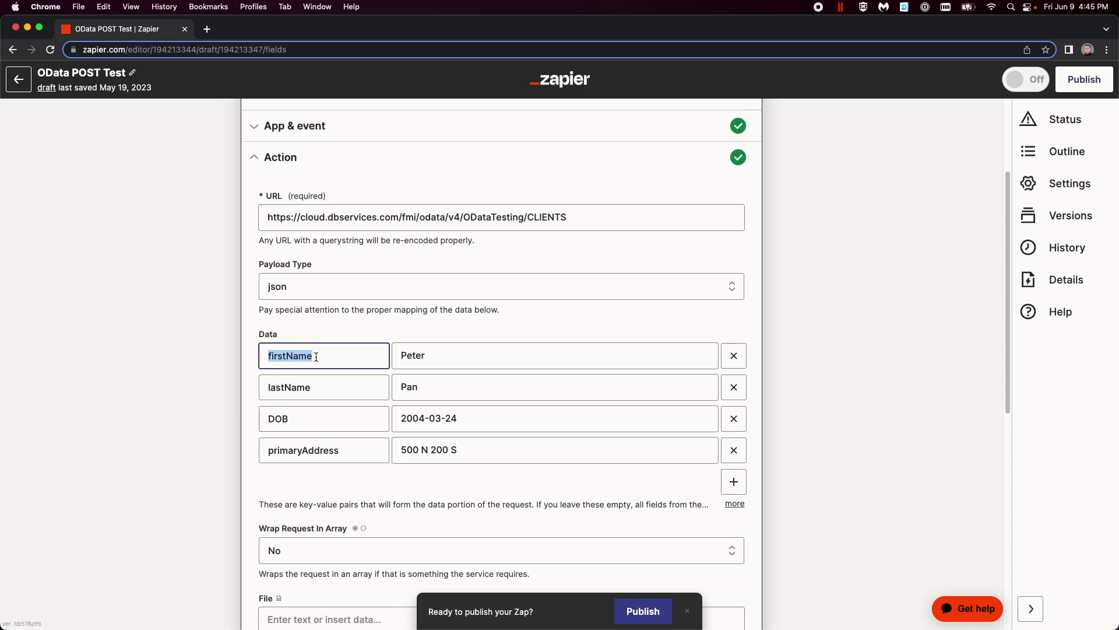
left_click(452, 356)
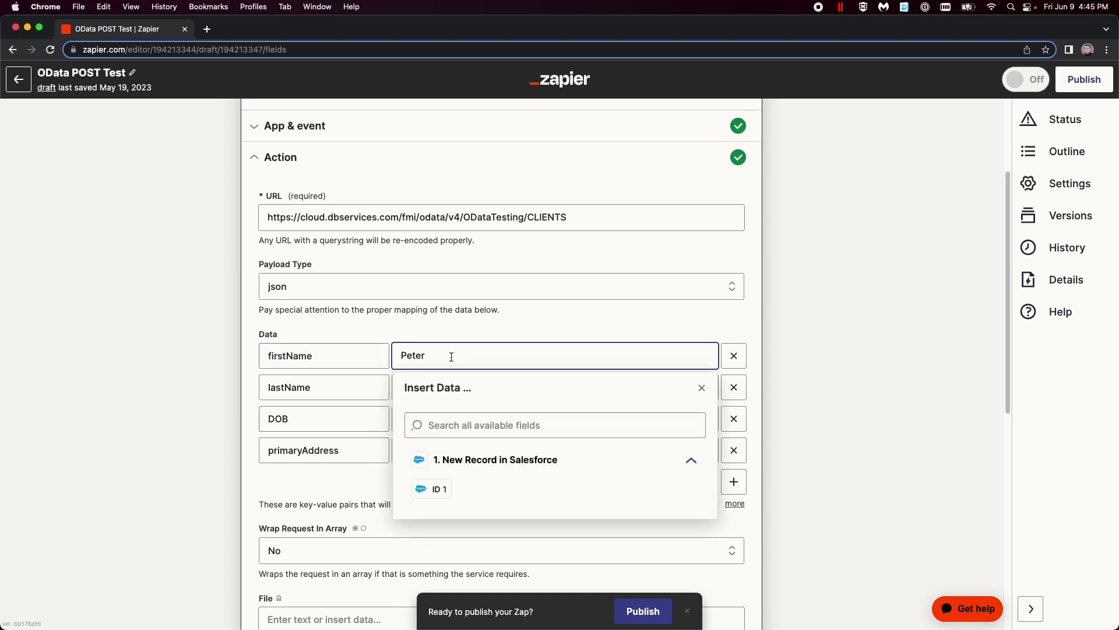
left_click(475, 309)
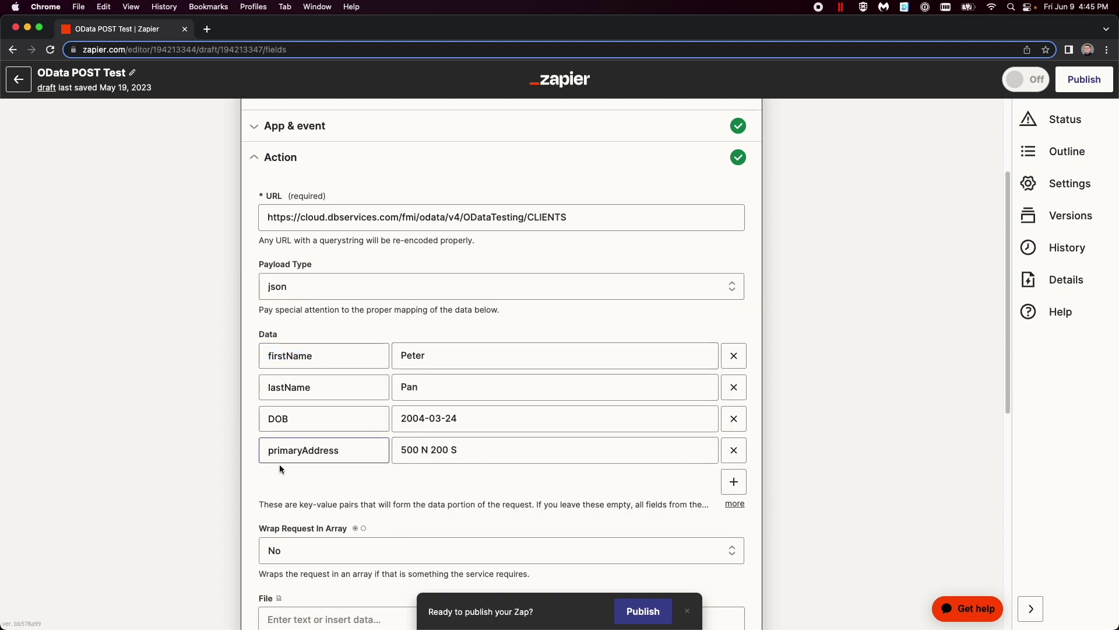
scroll(258, 503, "down", 3)
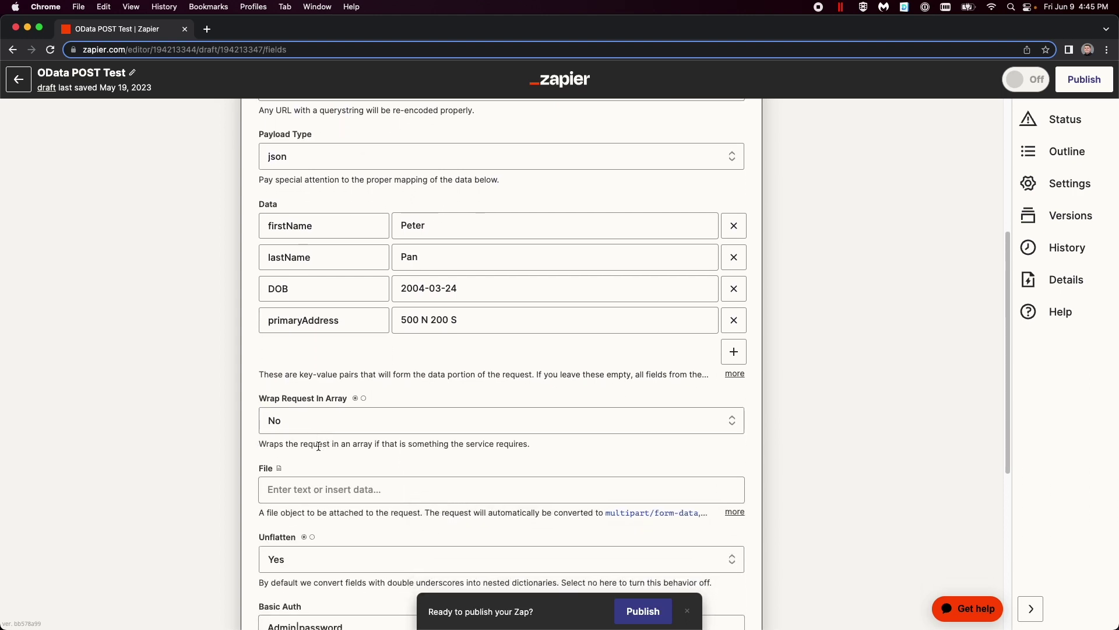
scroll(374, 437, "down", 3)
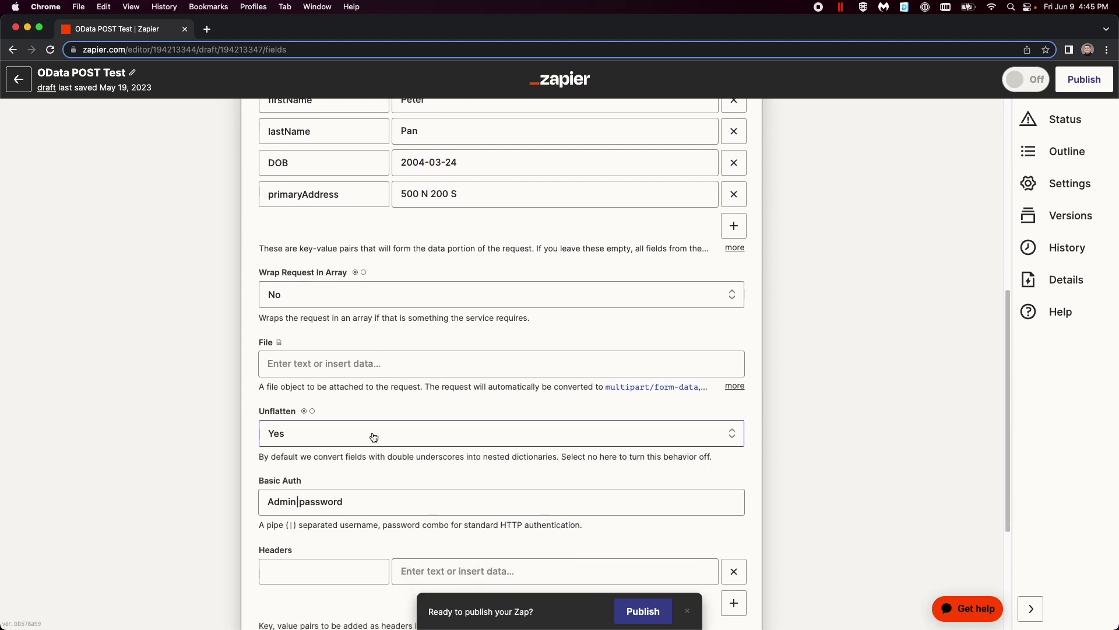
scroll(374, 437, "down", 2)
- Inspect the username and password parts of the Basic Auth credentials
left_click(344, 435)
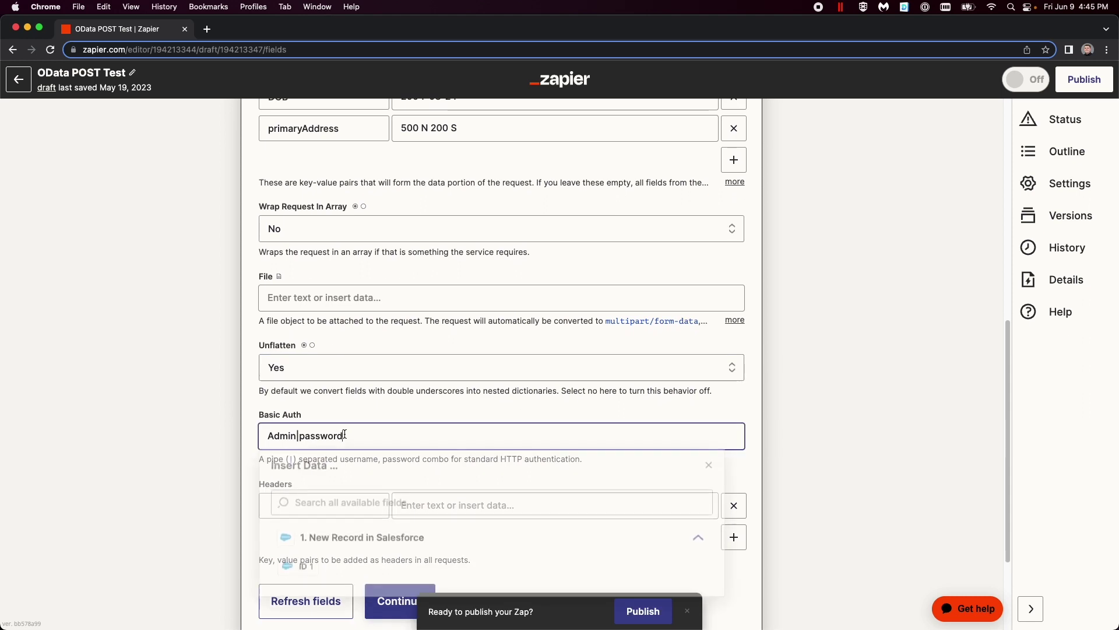
left_click(302, 422)
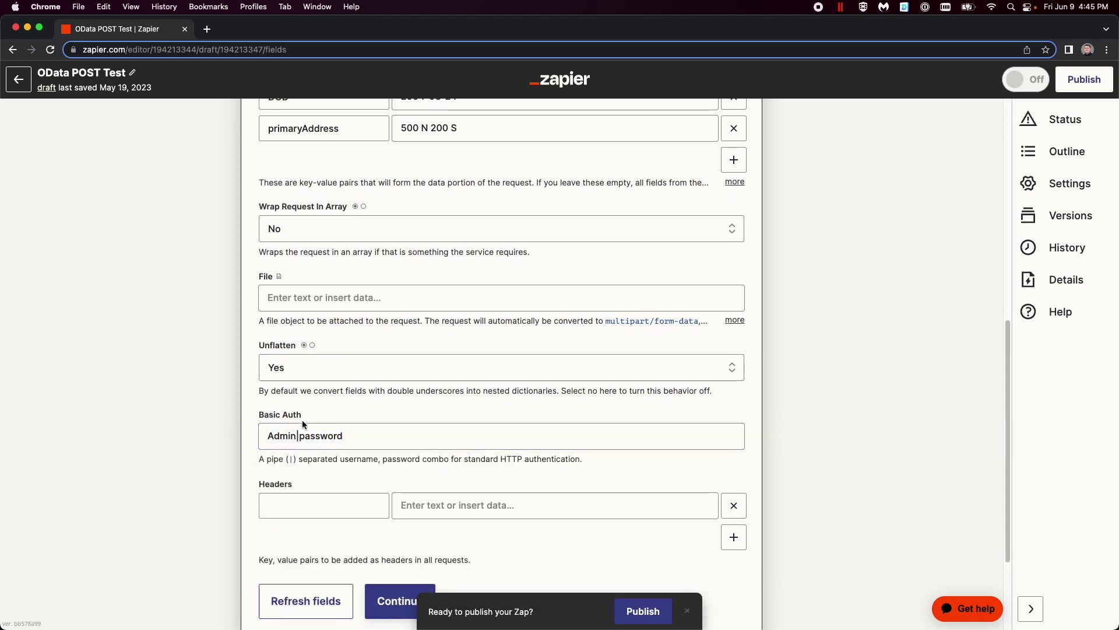
left_click_drag(263, 441, 322, 438)
left_click(481, 407)
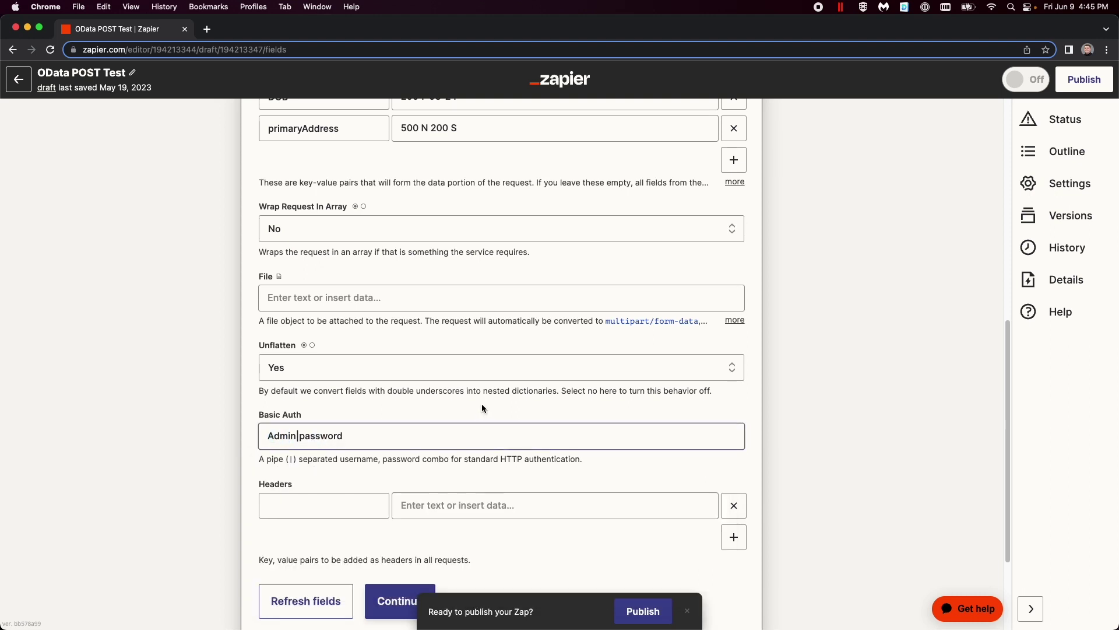
scroll(481, 407, "down", 3)
- Continue to the POST test, scroll through the returned client record, and return to My Zaps
left_click(407, 470)
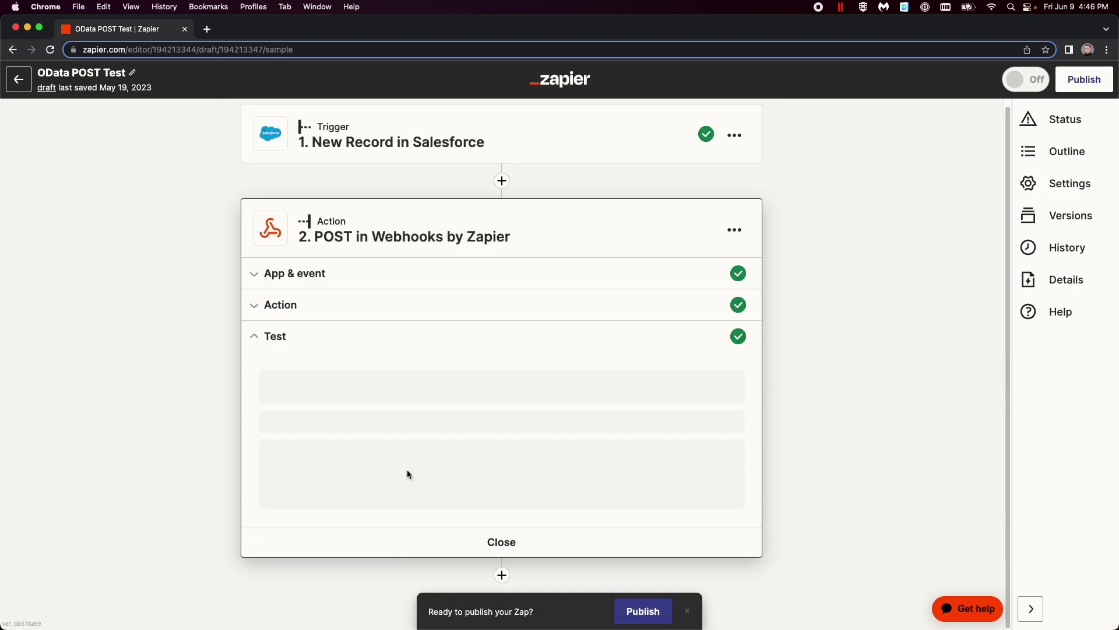
scroll(506, 348, "down", 5)
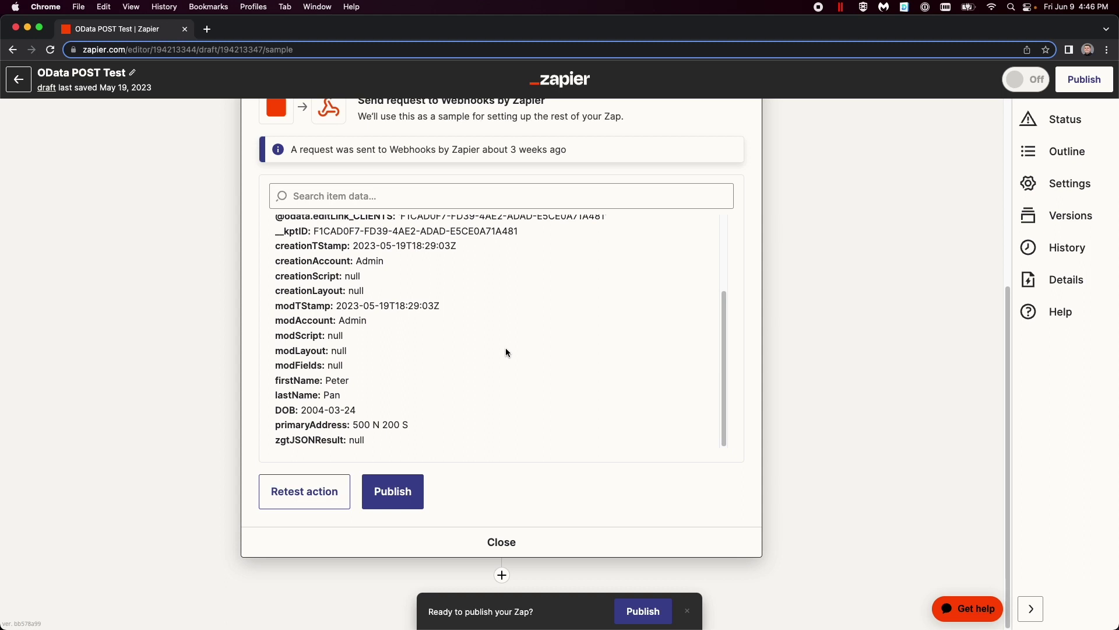
scroll(824, 256, "up", 5)
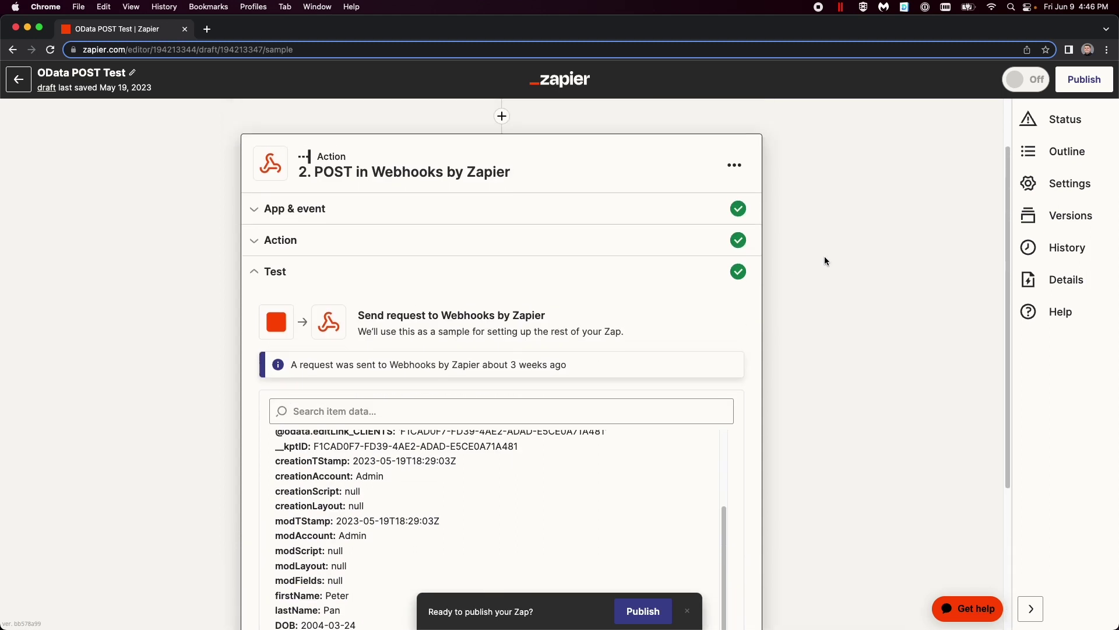
scroll(824, 256, "down", 5)
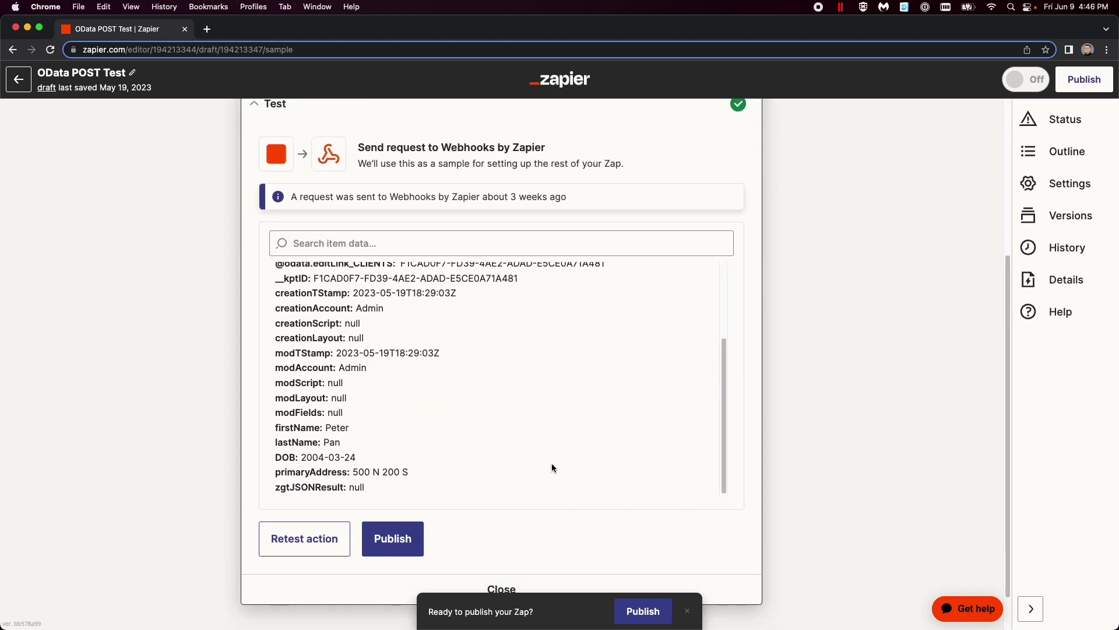
scroll(525, 286, "up", 3)
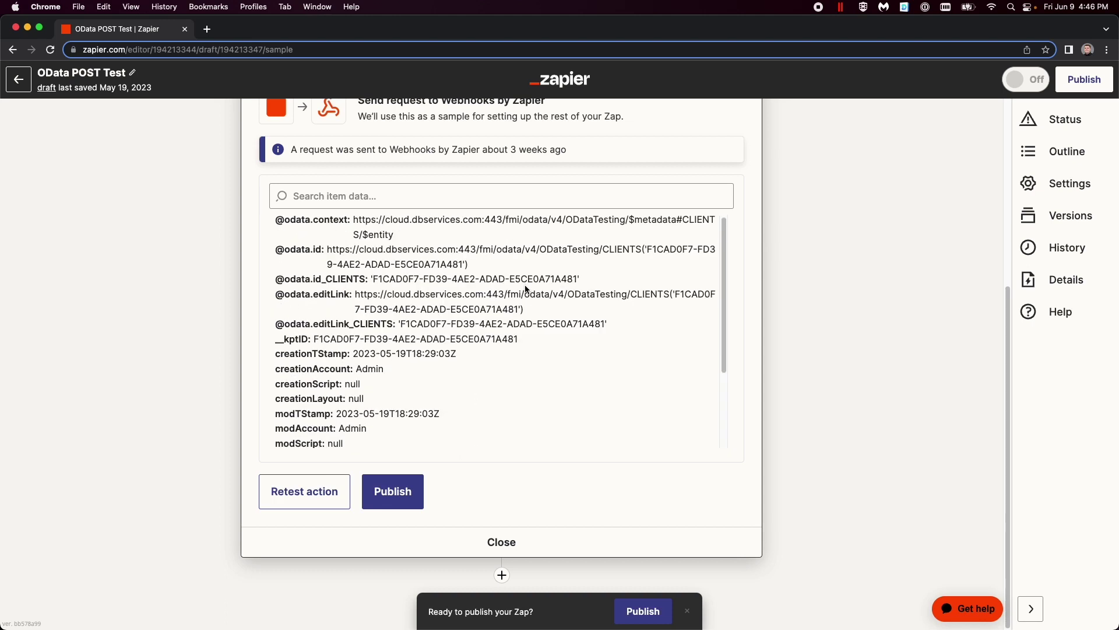
scroll(525, 285, "down", 3)
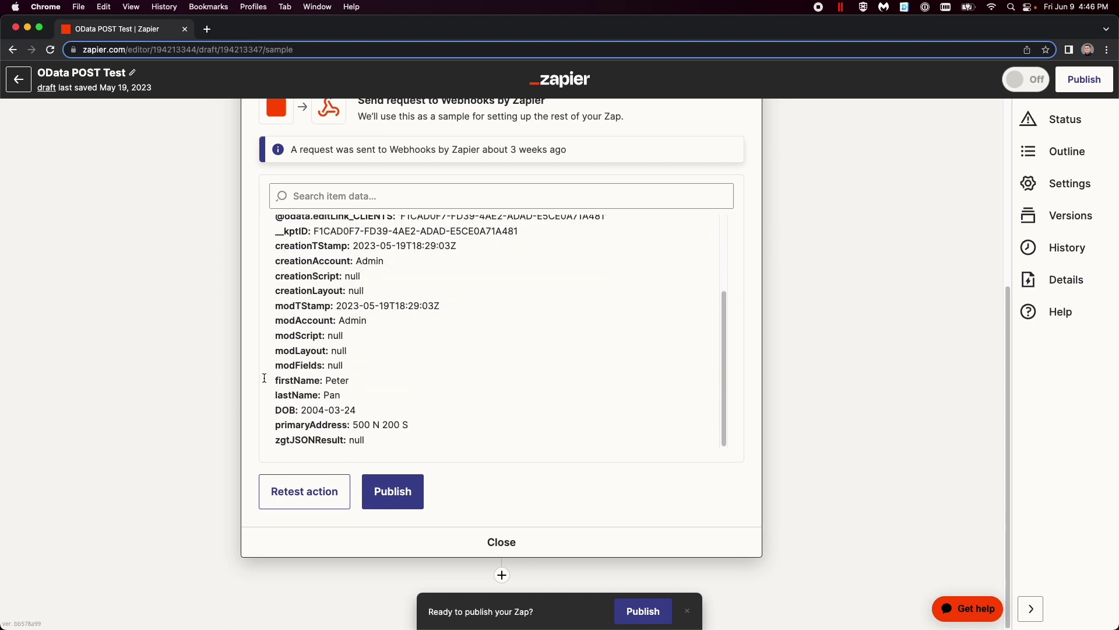
scroll(865, 304, "up", 5)
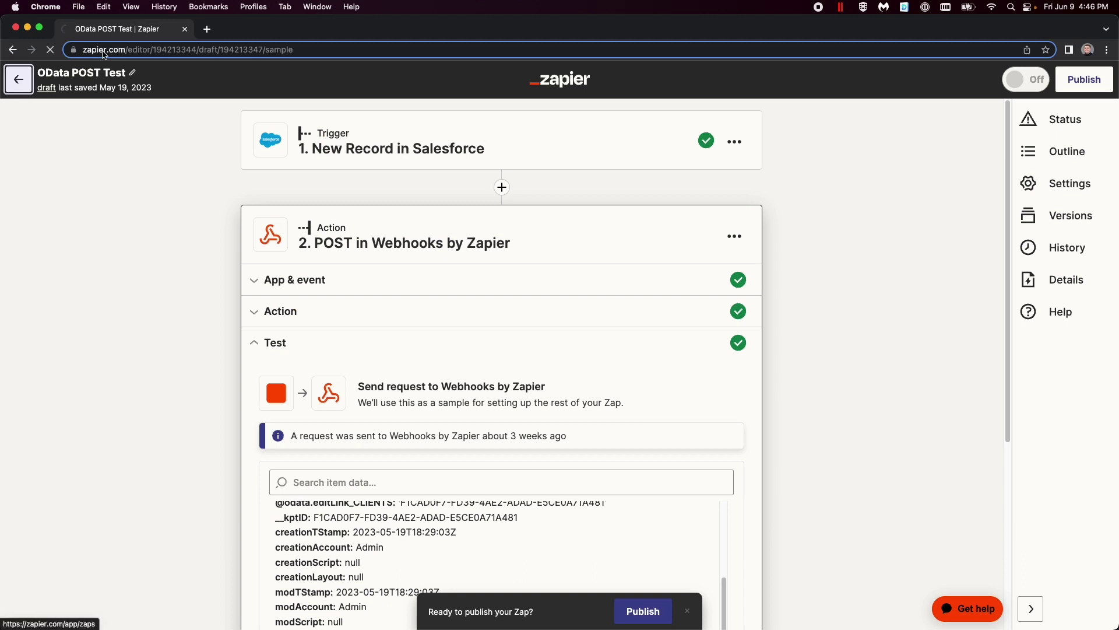
left_click(16, 79)
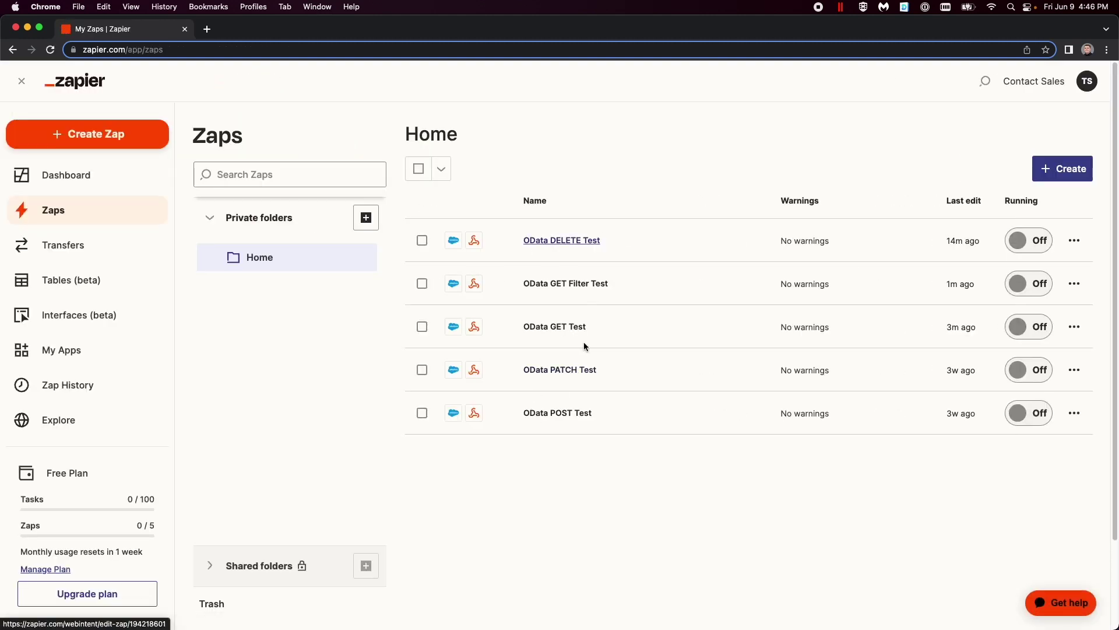
- Open OData PATCH Test, expand its webhook action, and continue past App & event to the PATCH settings
left_click(575, 372)
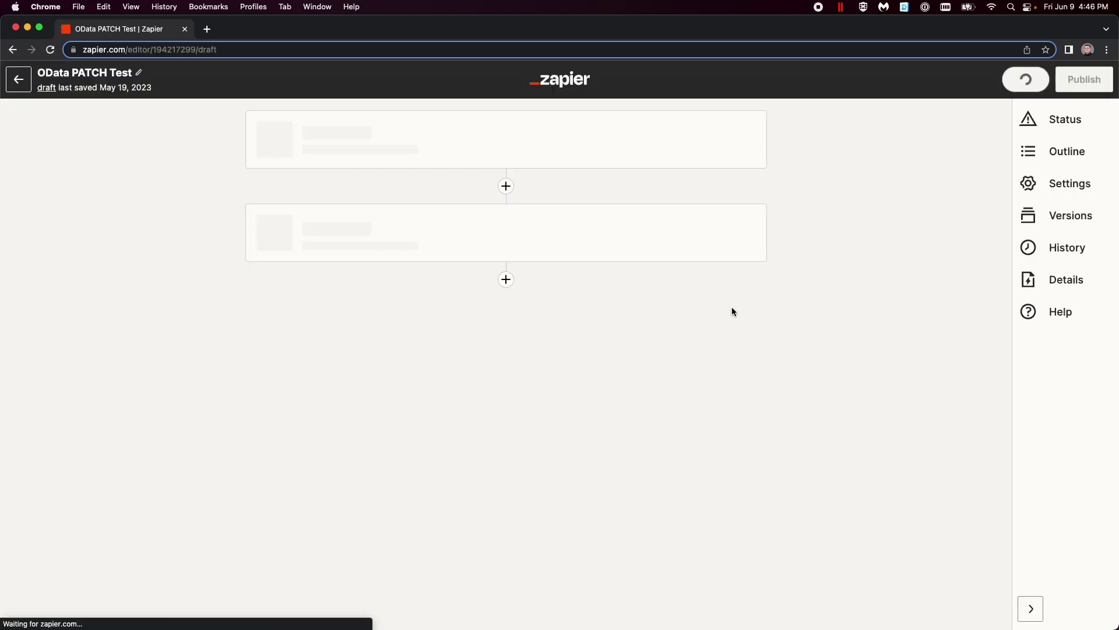
left_click(628, 242)
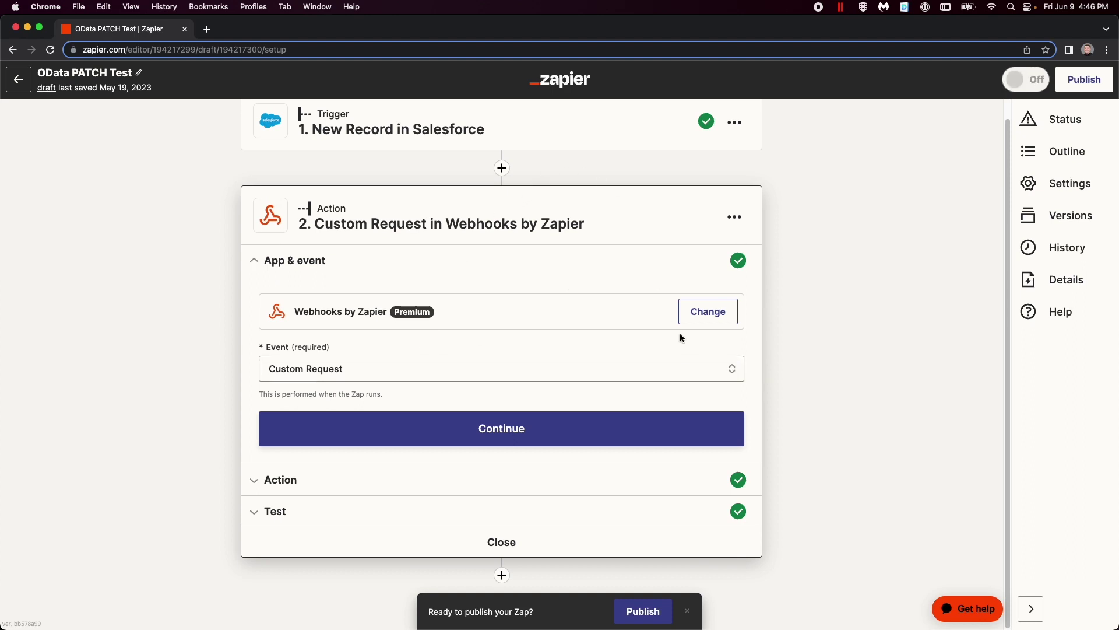
left_click(527, 443)
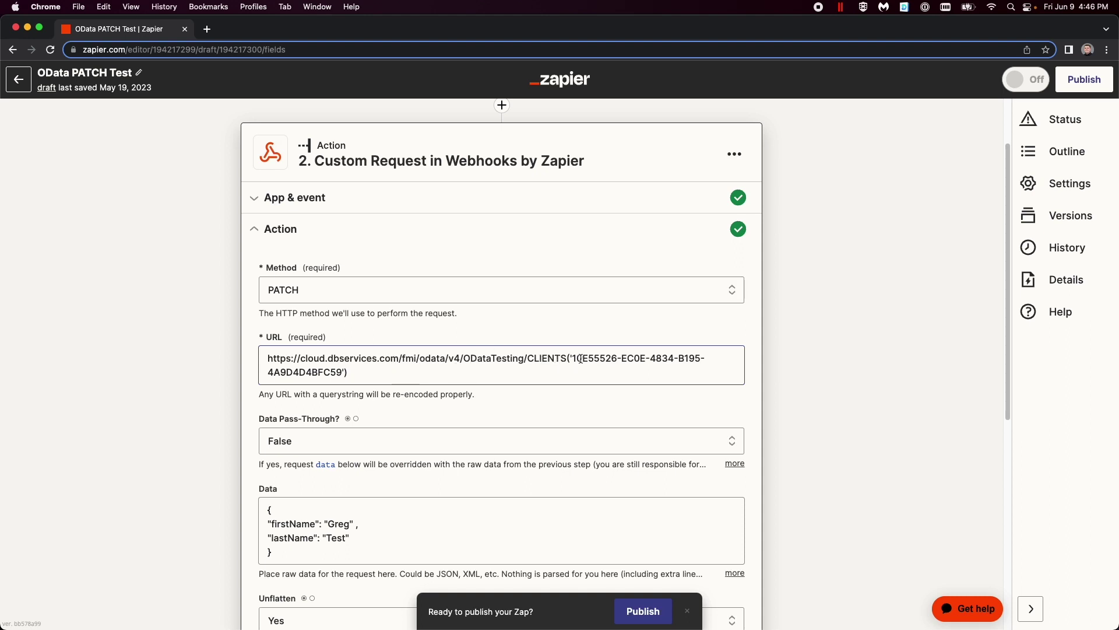
- Highlight the PATCH request's JSON body and its firstName key
scroll(792, 414, "down", 2)
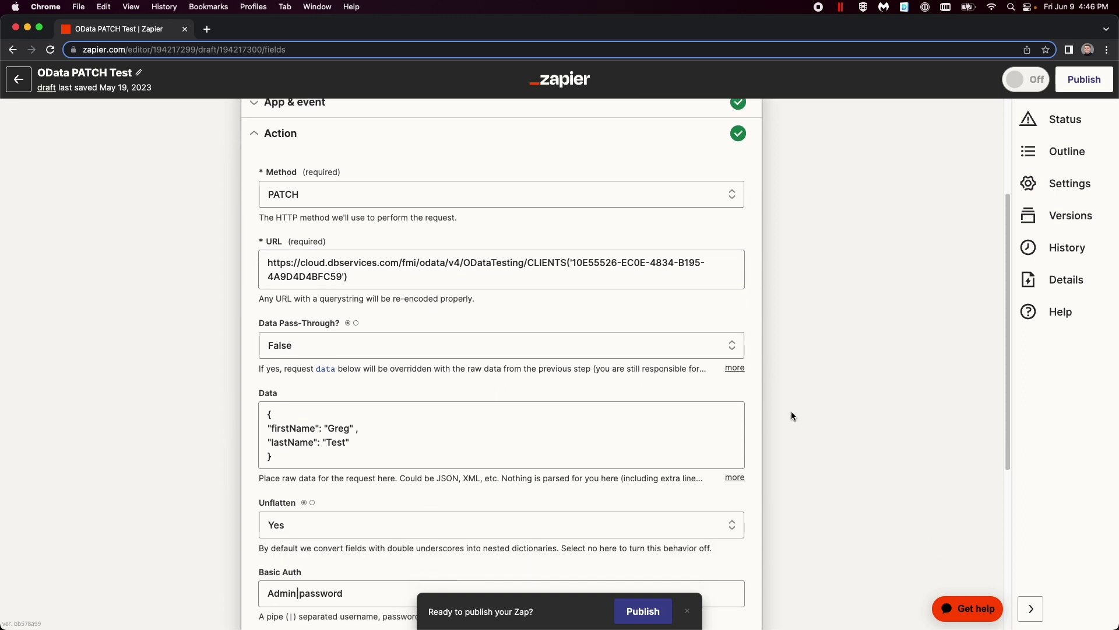
scroll(791, 416, "down", 1)
left_click(281, 394)
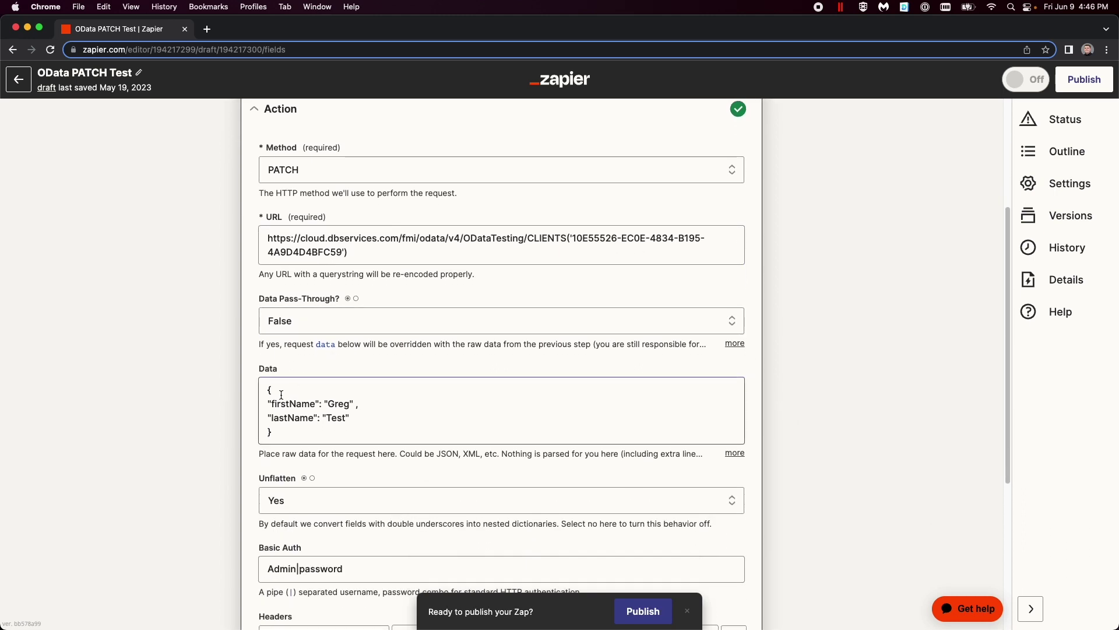
left_click_drag(267, 391, 322, 433)
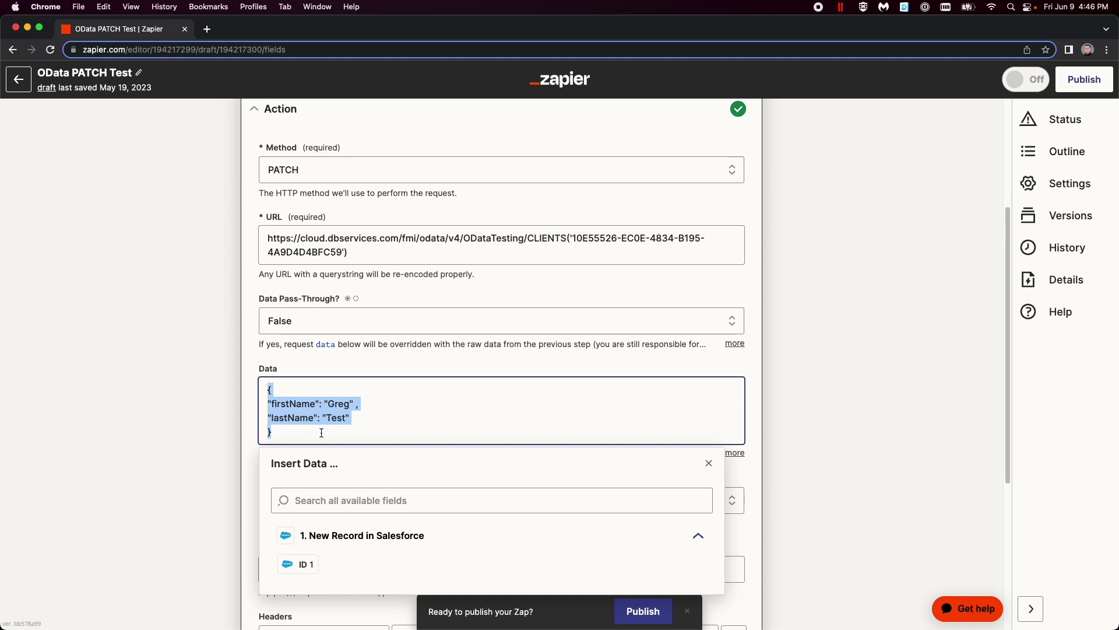
left_click(298, 432)
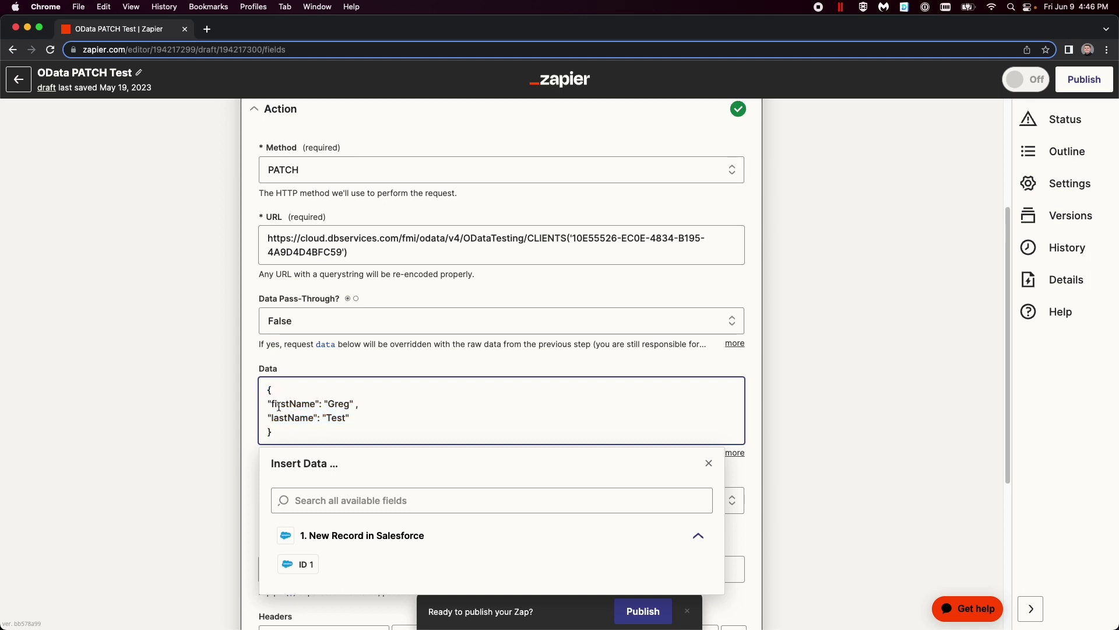
left_click_drag(267, 403, 349, 418)
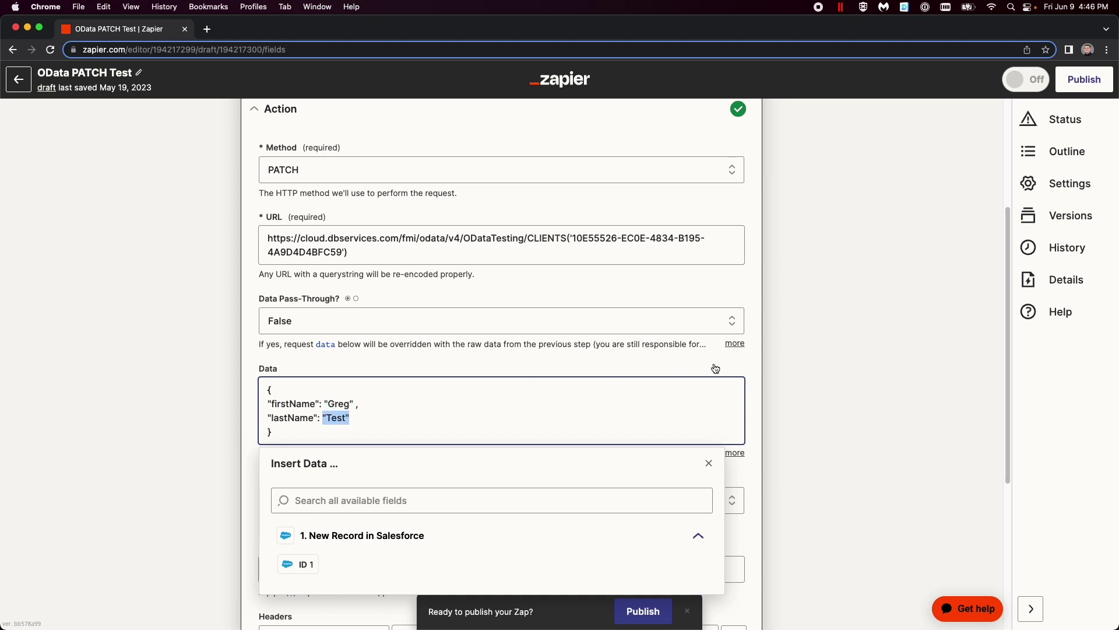
left_click(793, 369)
- Point out the Basic Auth credentials and the Content-Type: application/json header
scroll(793, 369, "down", 3)
triple_click(377, 459)
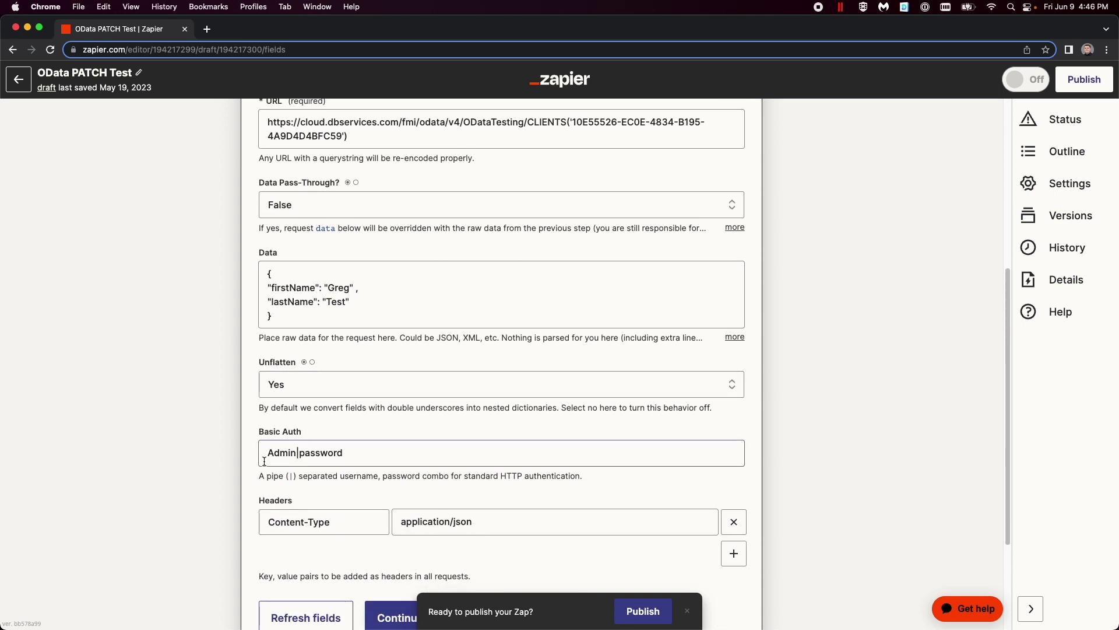
left_click(781, 450)
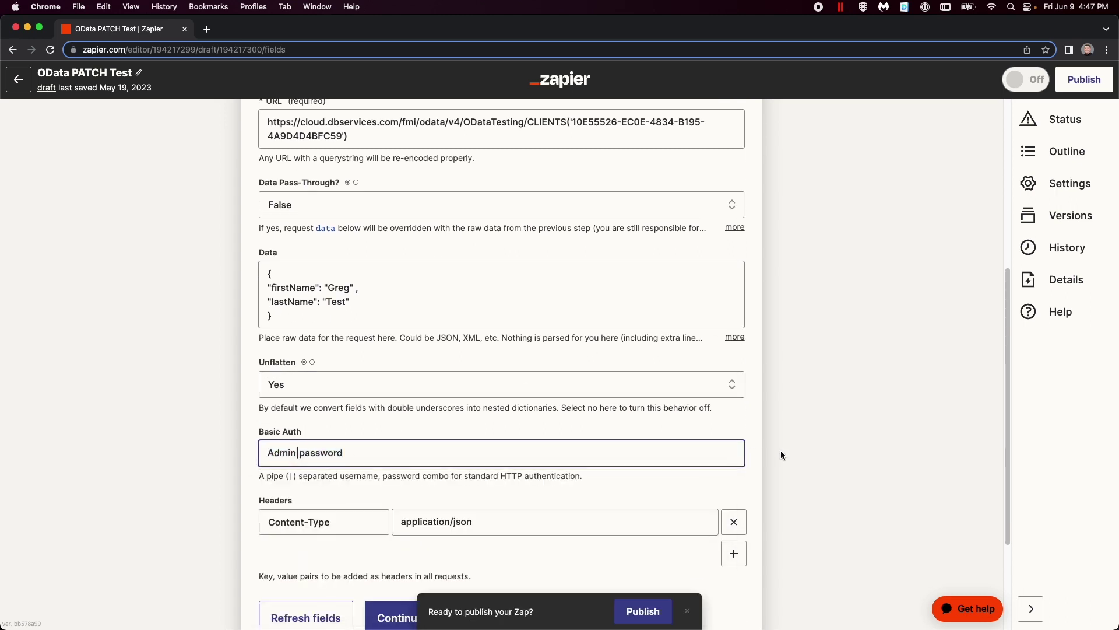
scroll(781, 450, "down", 3)
left_click_drag(350, 366, 246, 354)
left_click(484, 363)
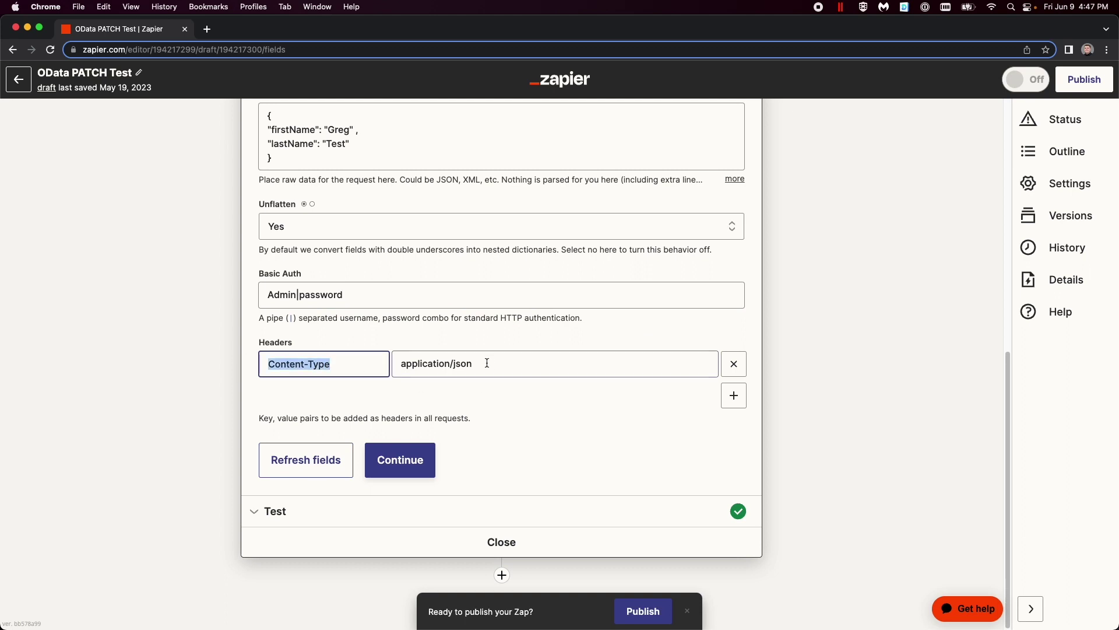
left_click(442, 428)
- Check the updated firstName value in the PATCH test results, then return to the Zaps list
left_click(358, 512)
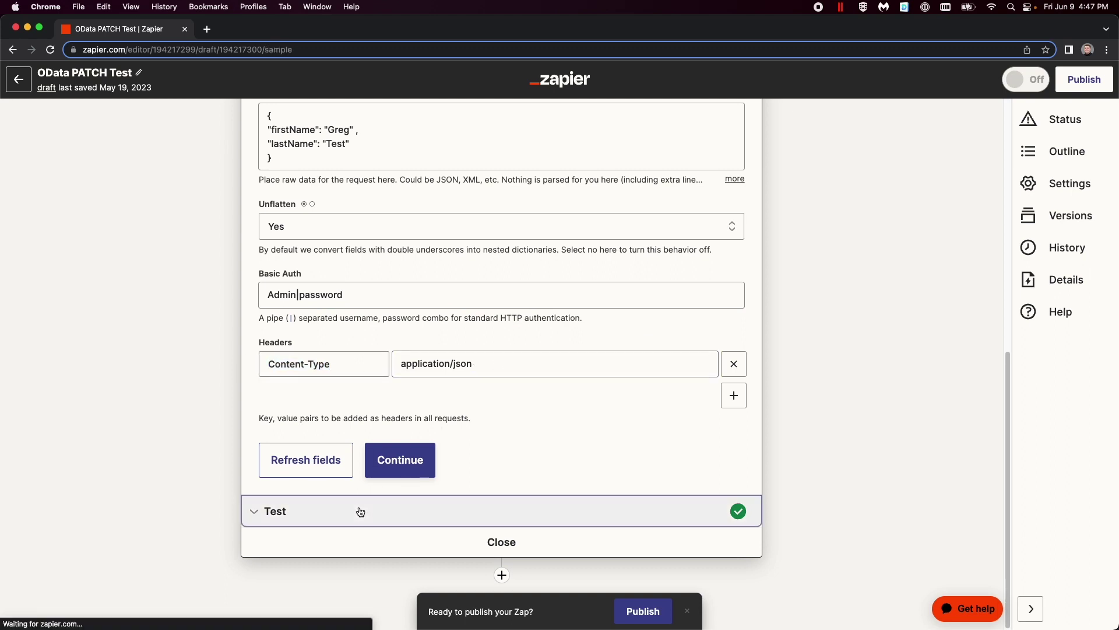
scroll(472, 337, "down", 5)
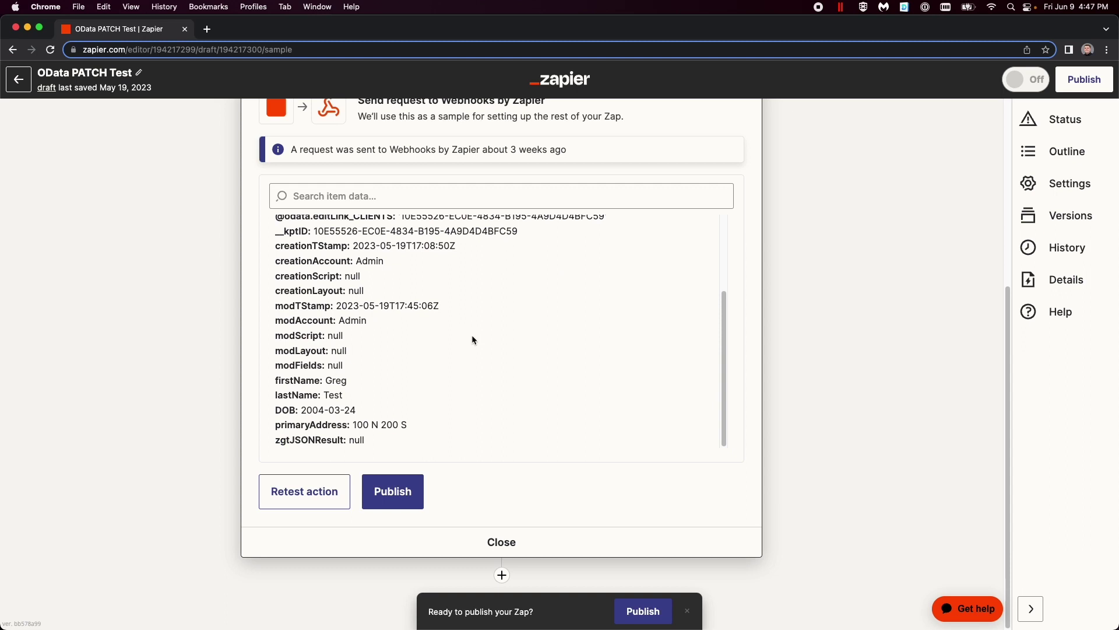
double_click(329, 382)
left_click(453, 354)
scroll(830, 336, "up", 5)
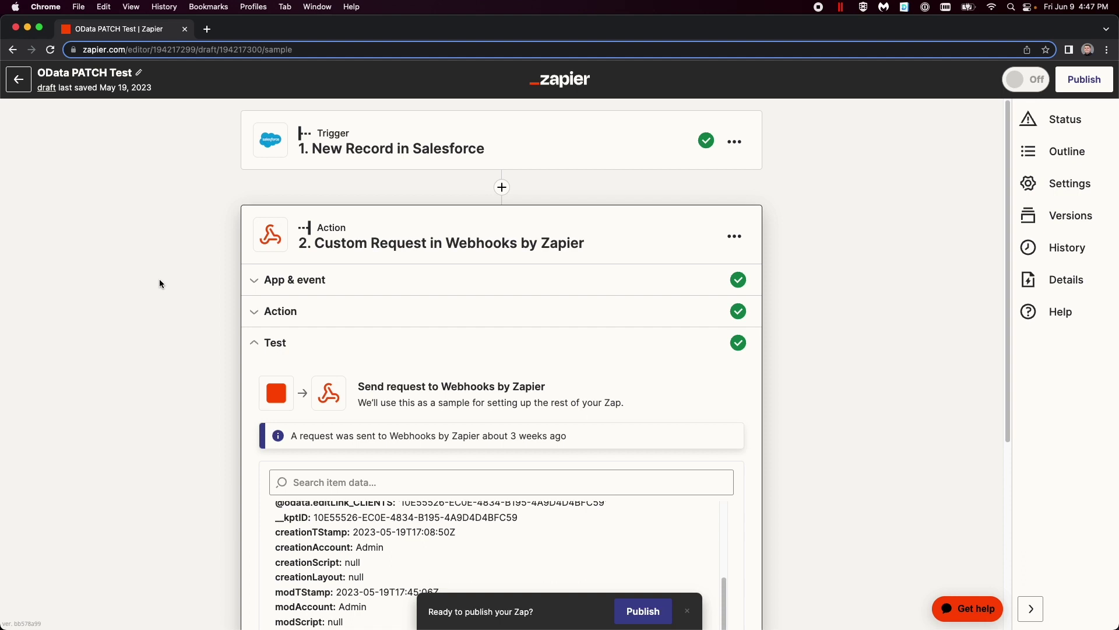
left_click(19, 80)
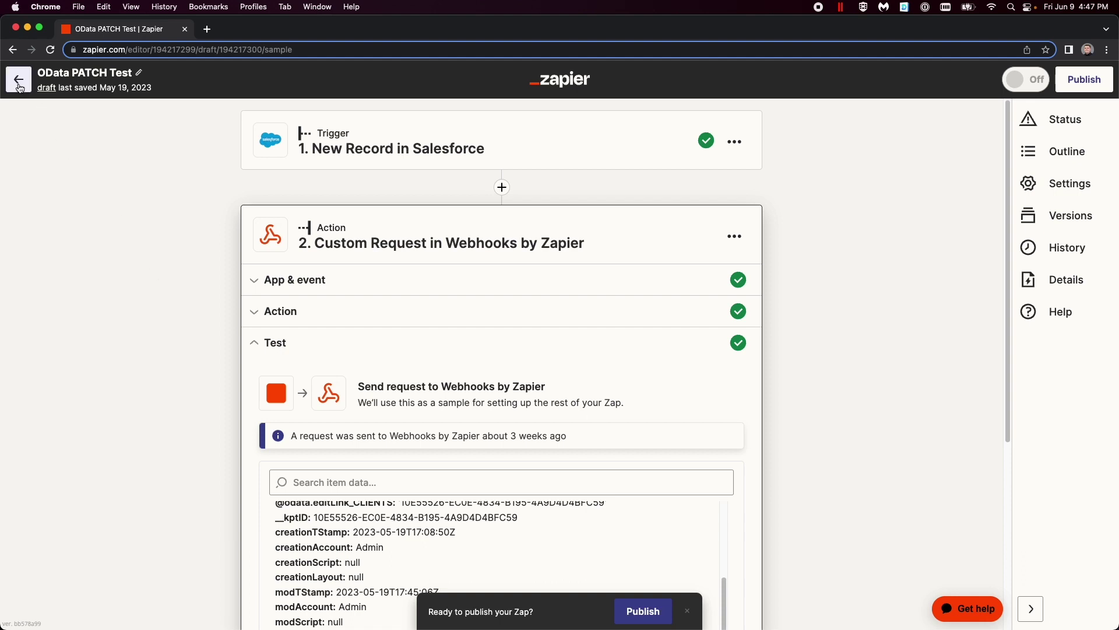